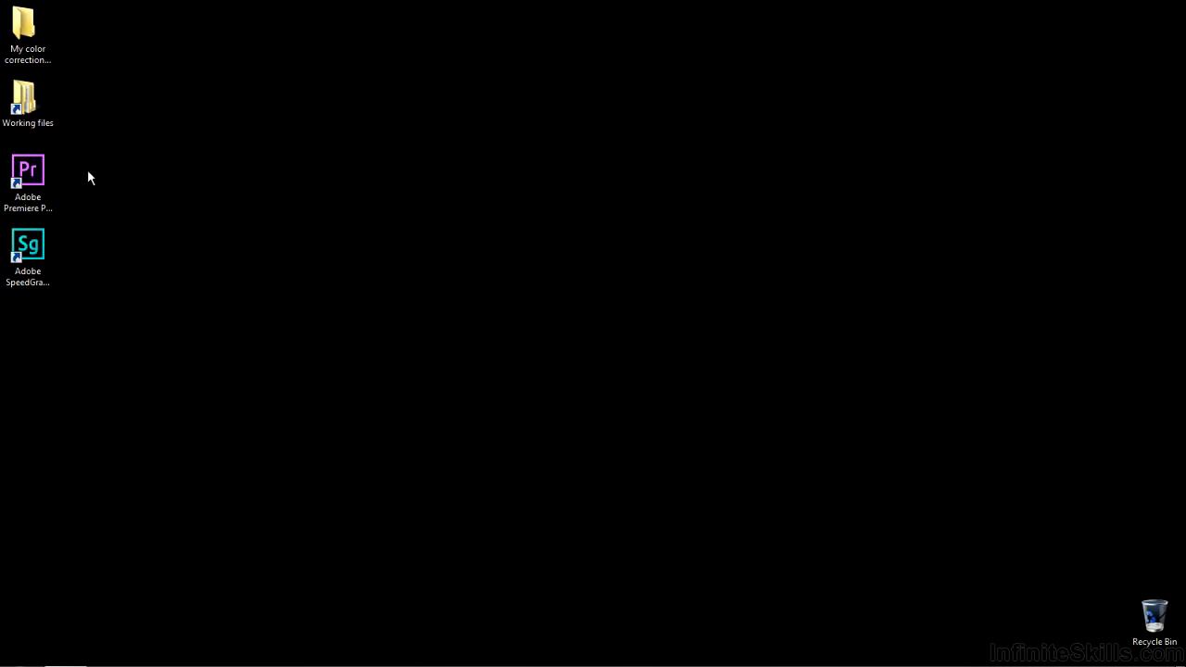
Launch Adobe SpeedGrade CC and open the SG-masks.prproj project from the Premiere Pro projects folder
double_click(28, 245)
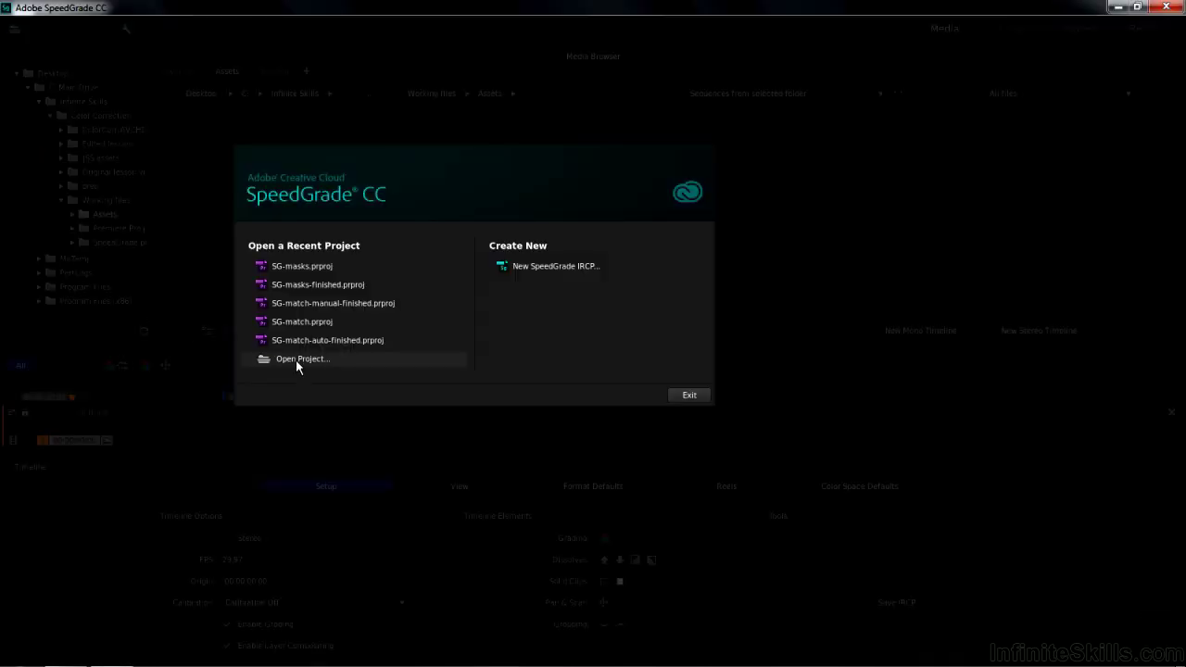
left_click(296, 359)
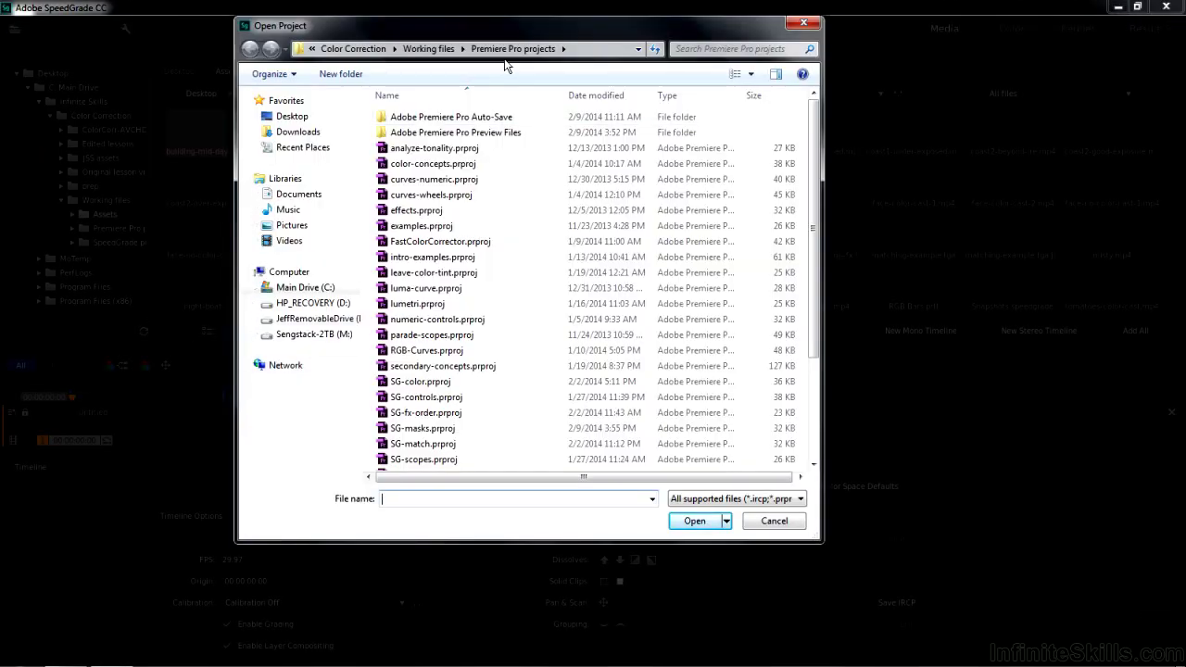
double_click(418, 428)
left_click(544, 486)
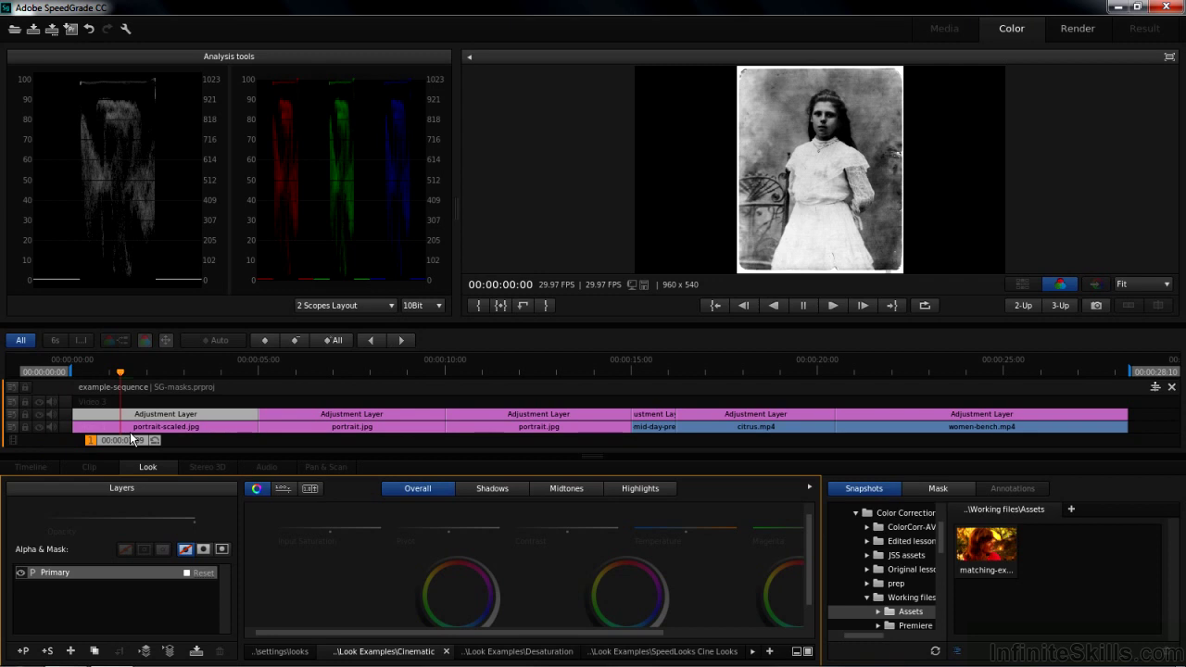
Review the sequence's clips, return to portrait-scaled.jpg, and darken its Primary layer with the gamma and gain color wheels
left_click_drag(123, 440, 357, 452)
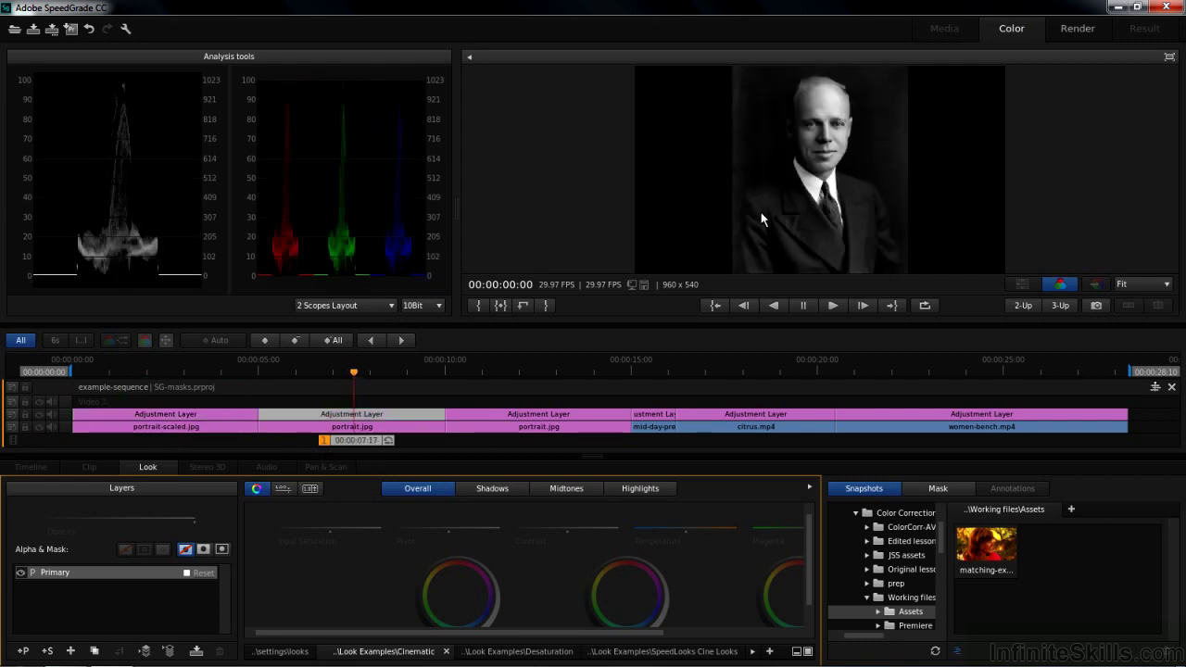
left_click_drag(354, 443, 761, 445)
left_click_drag(877, 448, 143, 442)
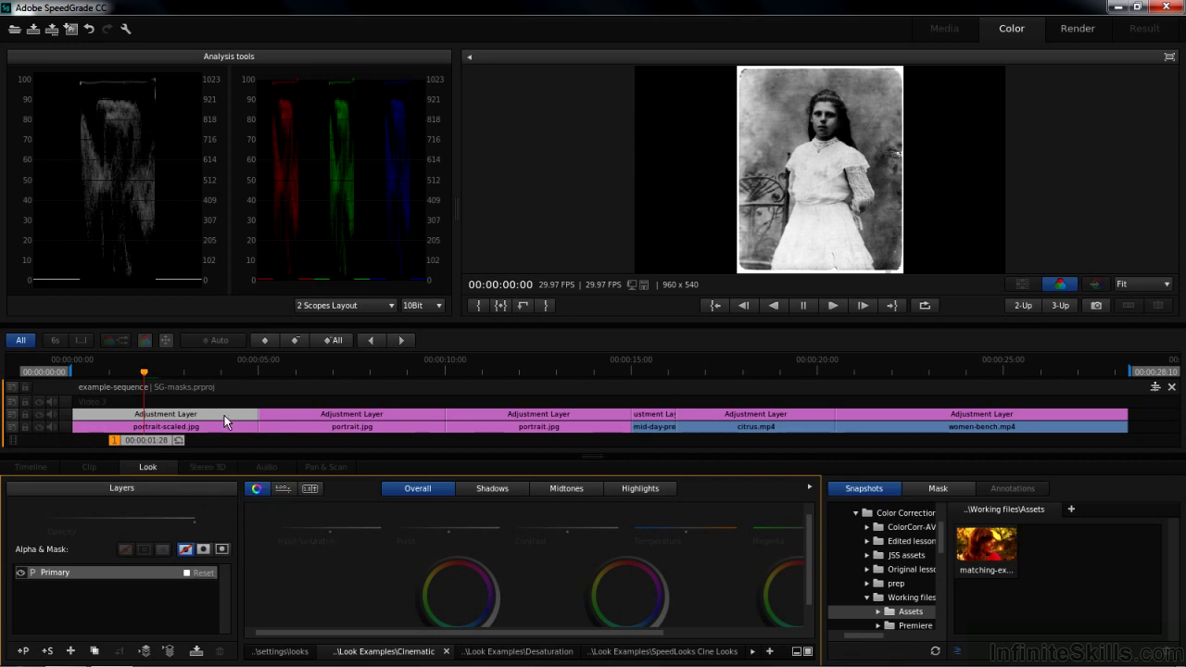
left_click_drag(633, 561, 615, 556)
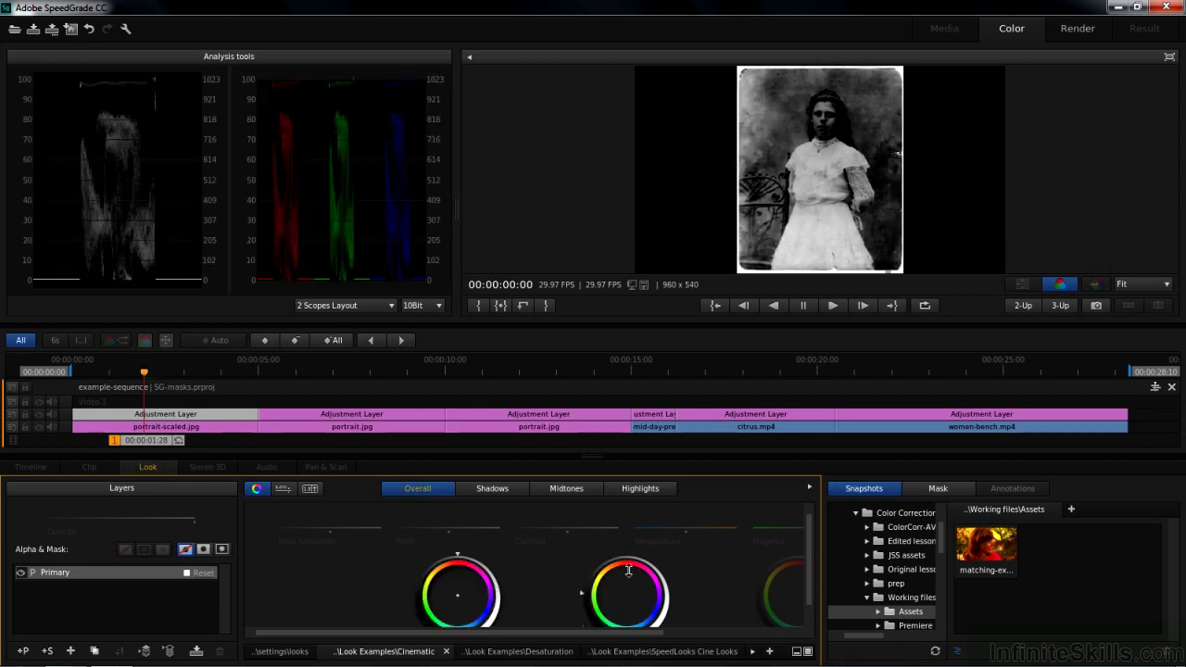
mouse_move(793, 556)
left_mouse_down()
mouse_move(704, 577)
mouse_move(586, 641)
left_mouse_up()
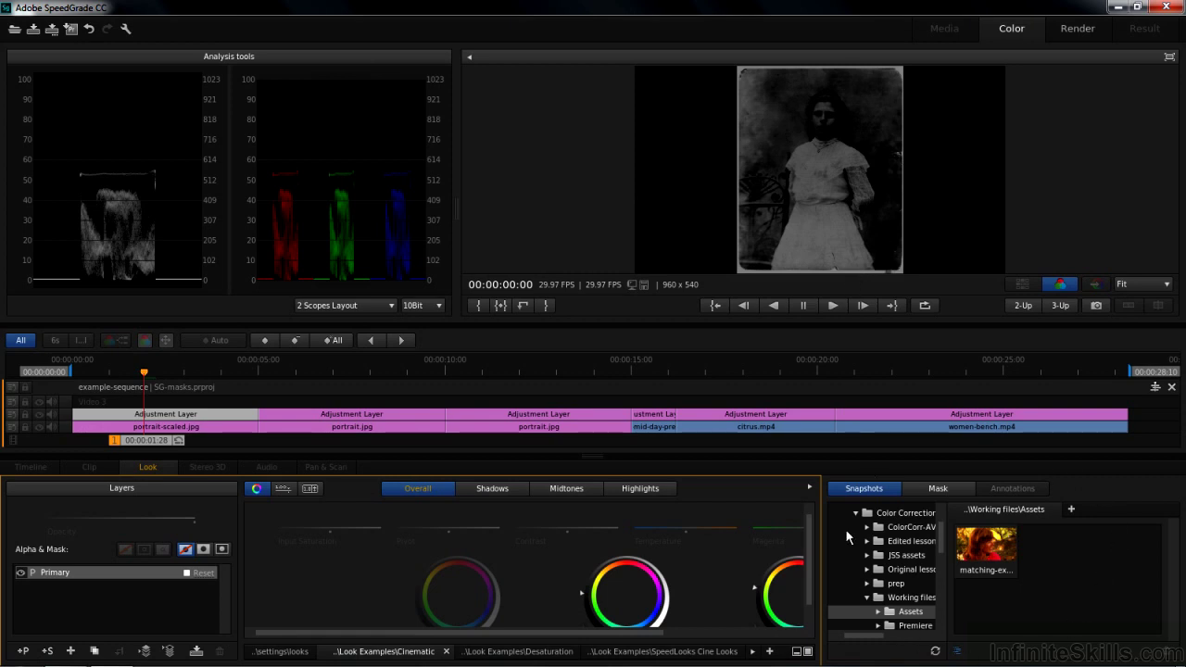
Add the wide oval mask preset to the Primary layer and apply the darkening only outside the mask
left_click(810, 486)
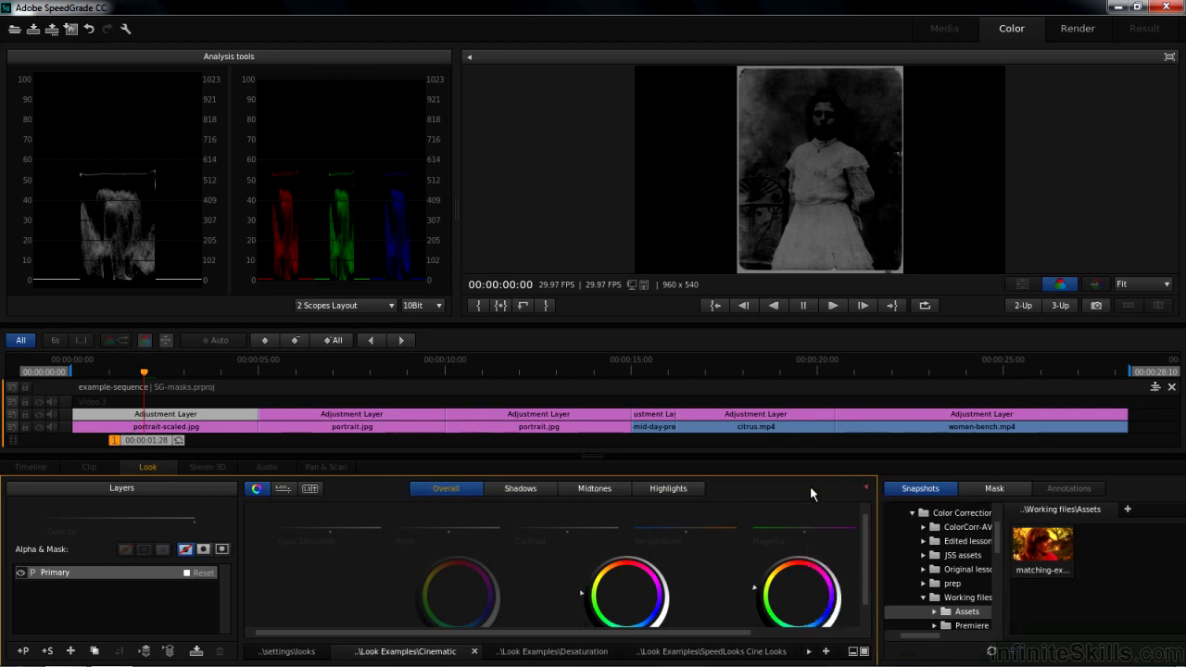
left_click(1169, 489)
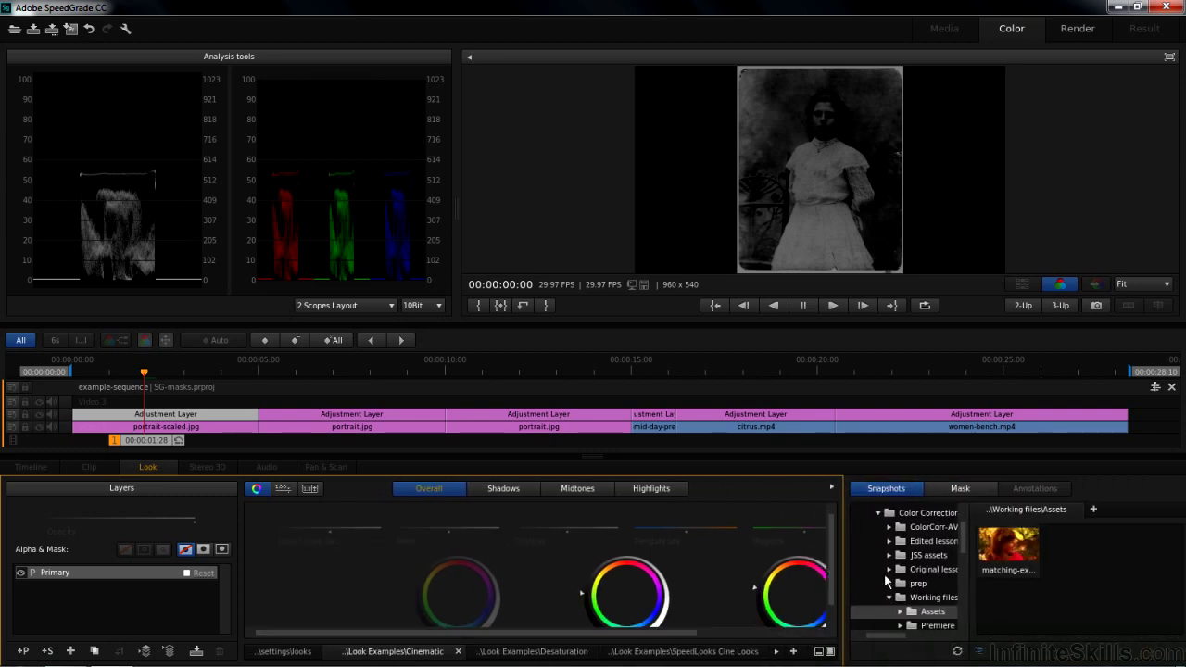
left_click(937, 488)
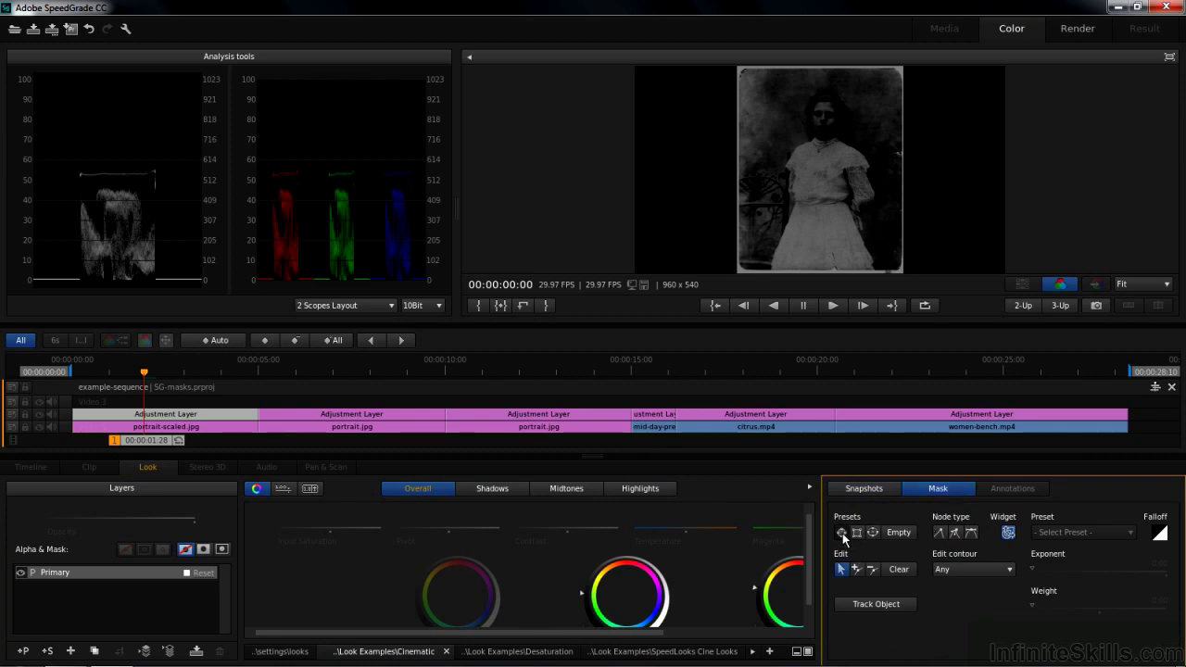
left_click(841, 534)
left_click(857, 533)
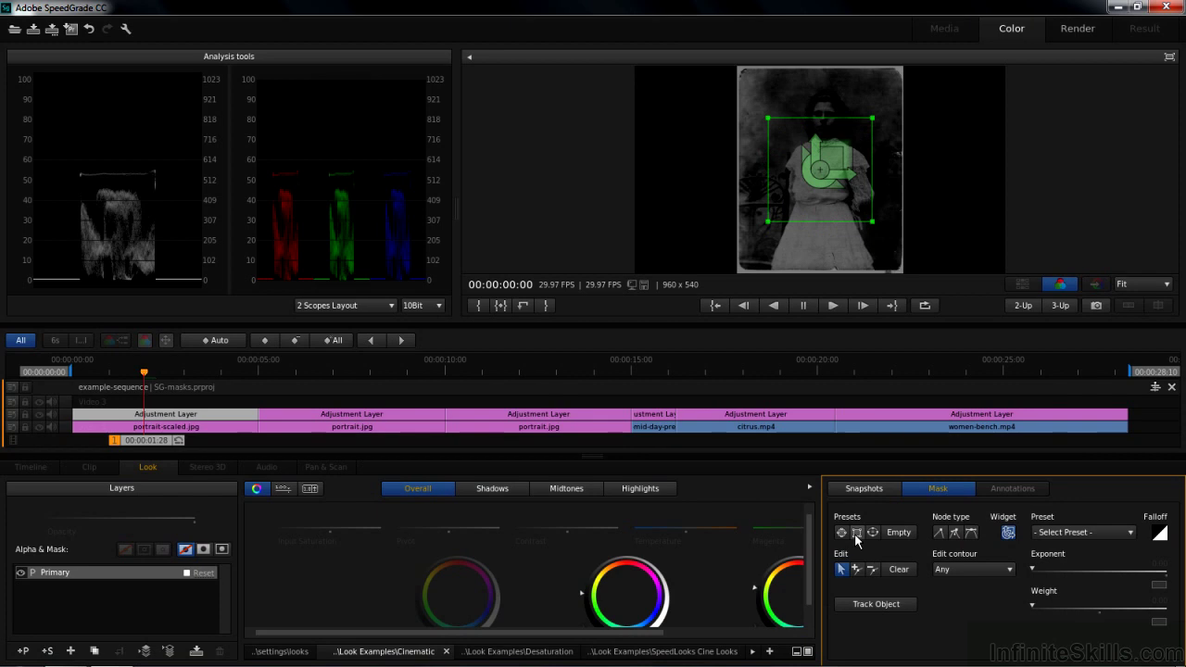
left_click(872, 533)
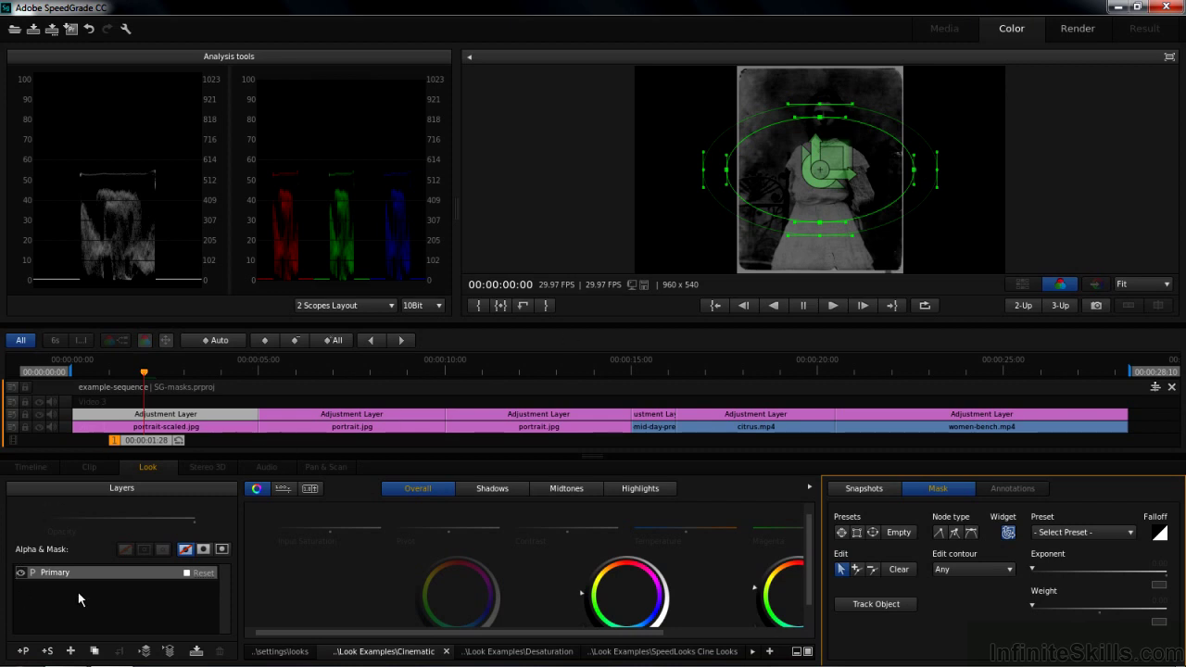
left_click(148, 569)
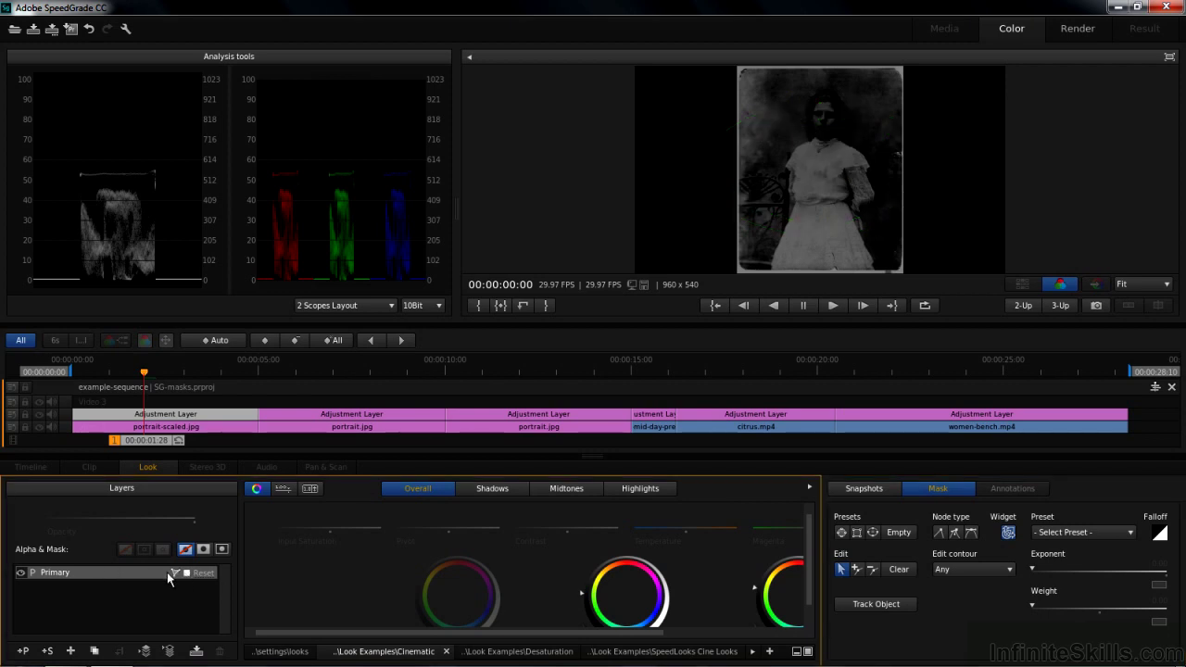
left_click(222, 550)
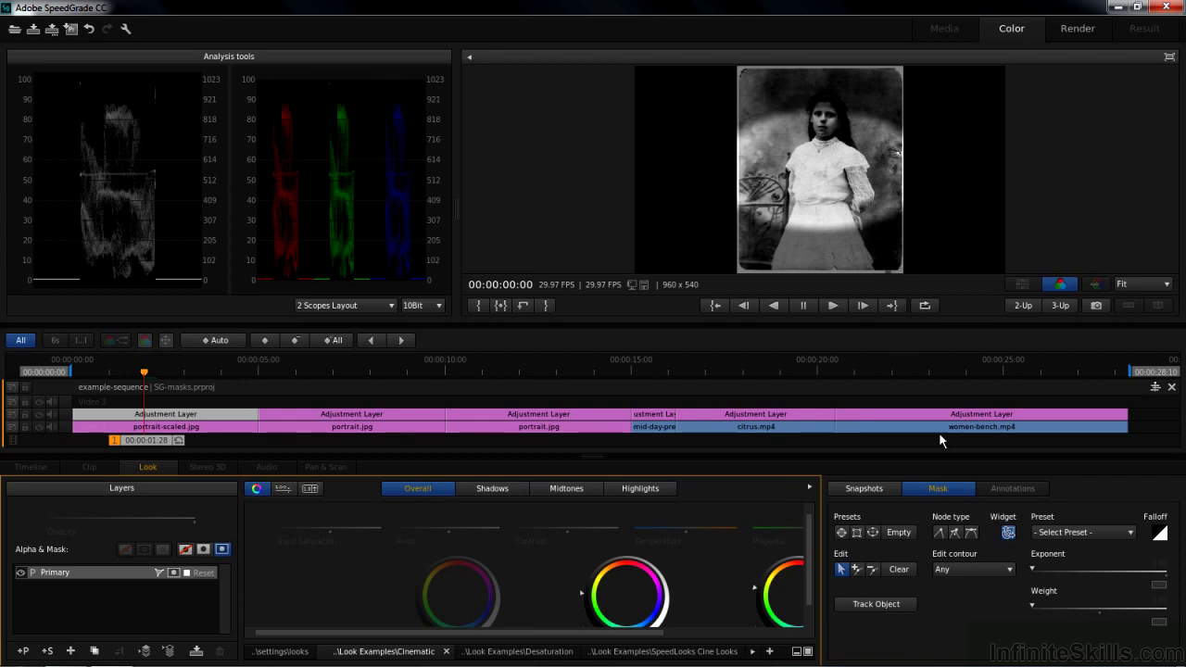
Show the mask widget, shift the oval mask slightly down over the girl, and enlarge it
left_click(939, 489)
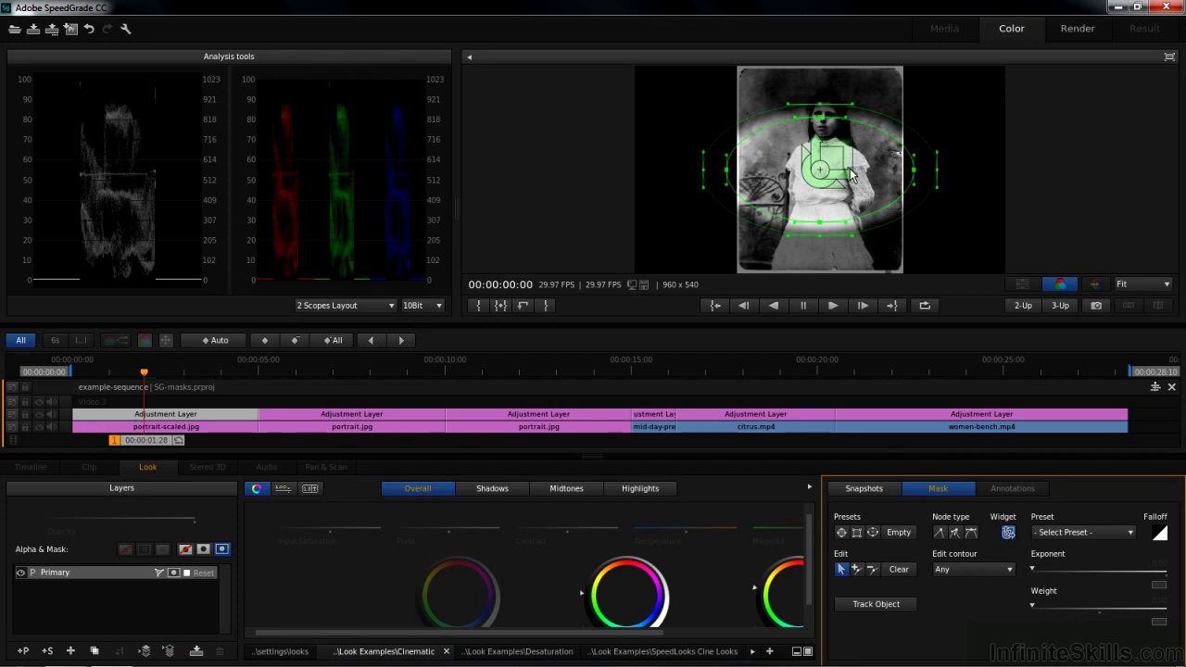
left_click(1008, 533)
left_click(1008, 533)
left_click_drag(822, 173, 840, 190)
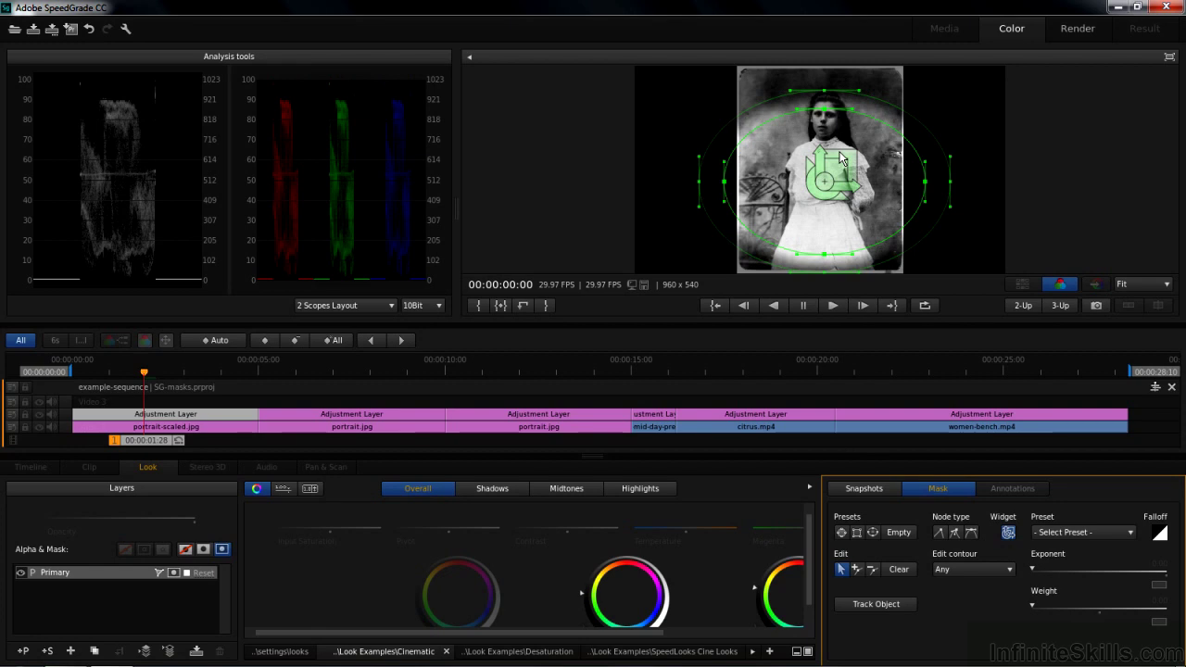
left_click_drag(841, 158, 885, 178)
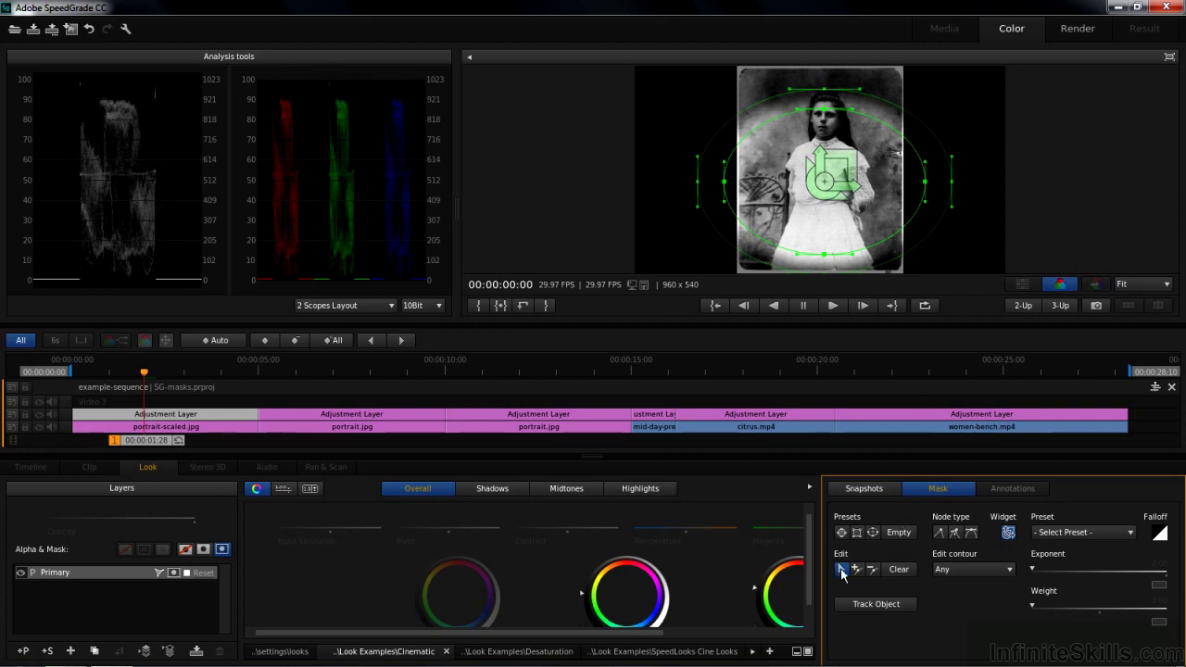
Reshape the oval mask by pulling its side points inward and adjusting its upper and left-hand points as a group
left_click_drag(924, 182, 897, 184)
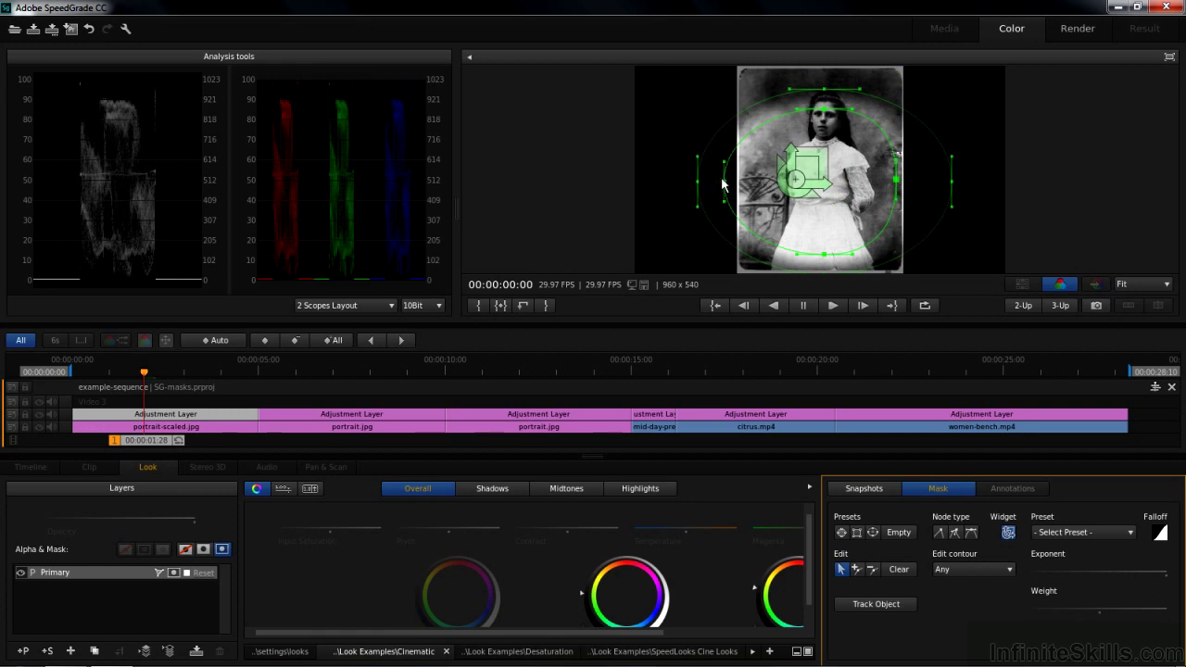
left_click_drag(697, 188, 733, 185)
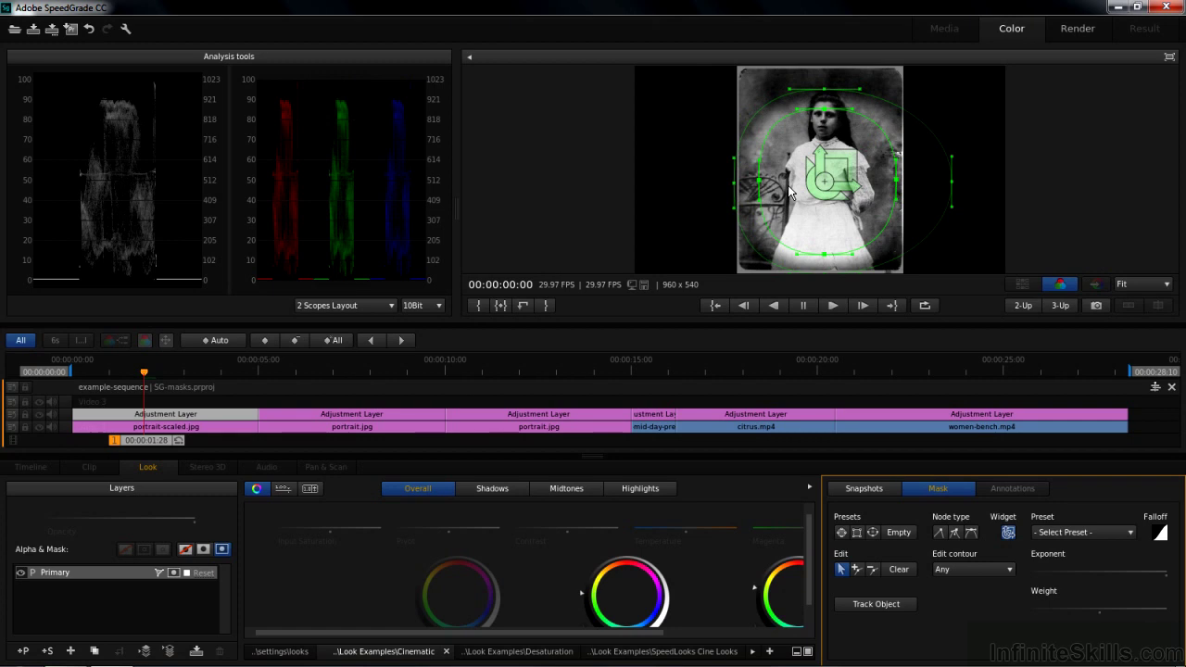
left_click_drag(678, 68, 846, 225)
mouse_move(745, 179)
left_mouse_down()
mouse_move(726, 196)
mouse_move(745, 184)
left_mouse_up()
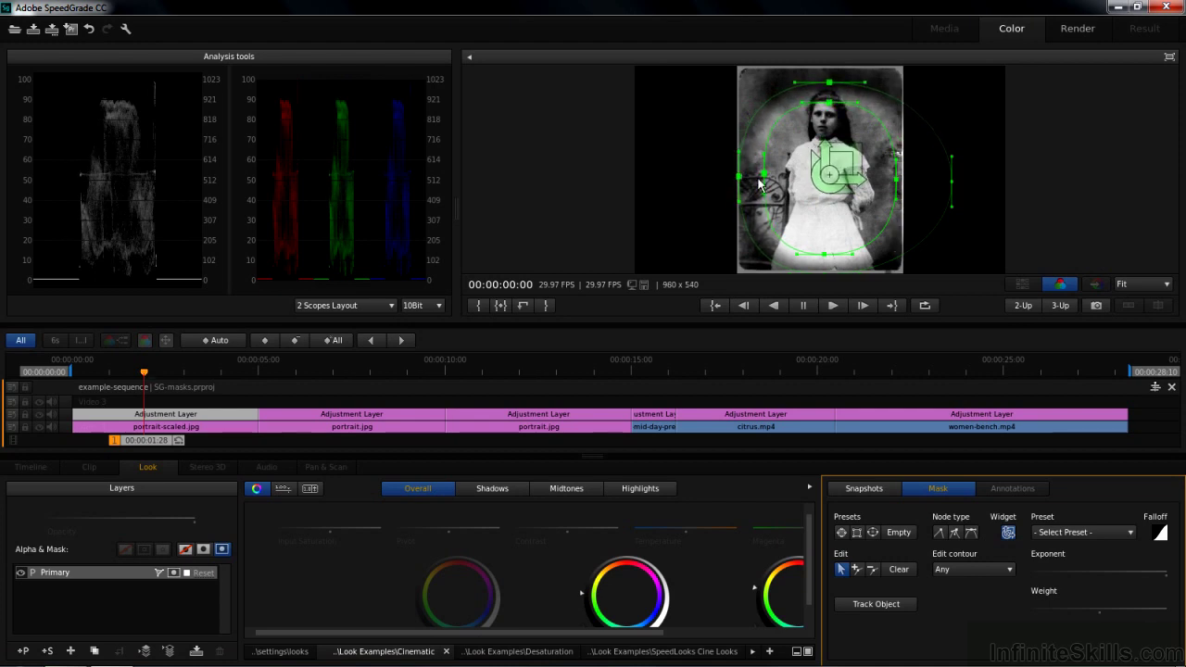
left_click_drag(845, 188, 842, 163)
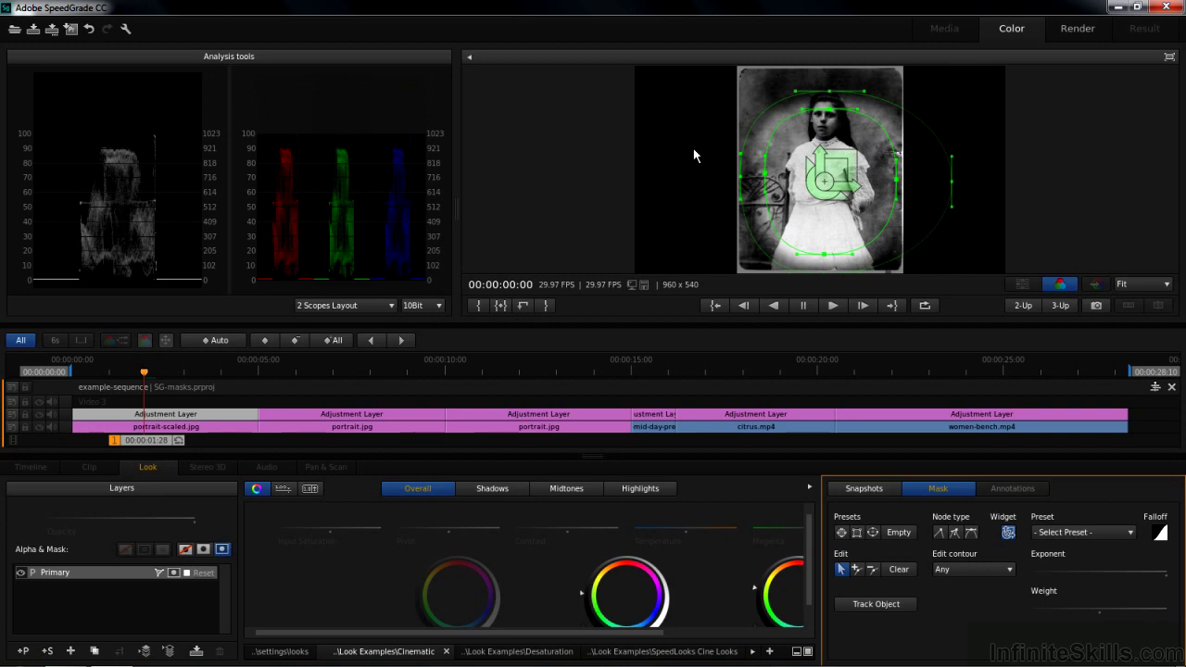
Try deleting the control point on the mask's left side, and undo the deletion
left_click(871, 569)
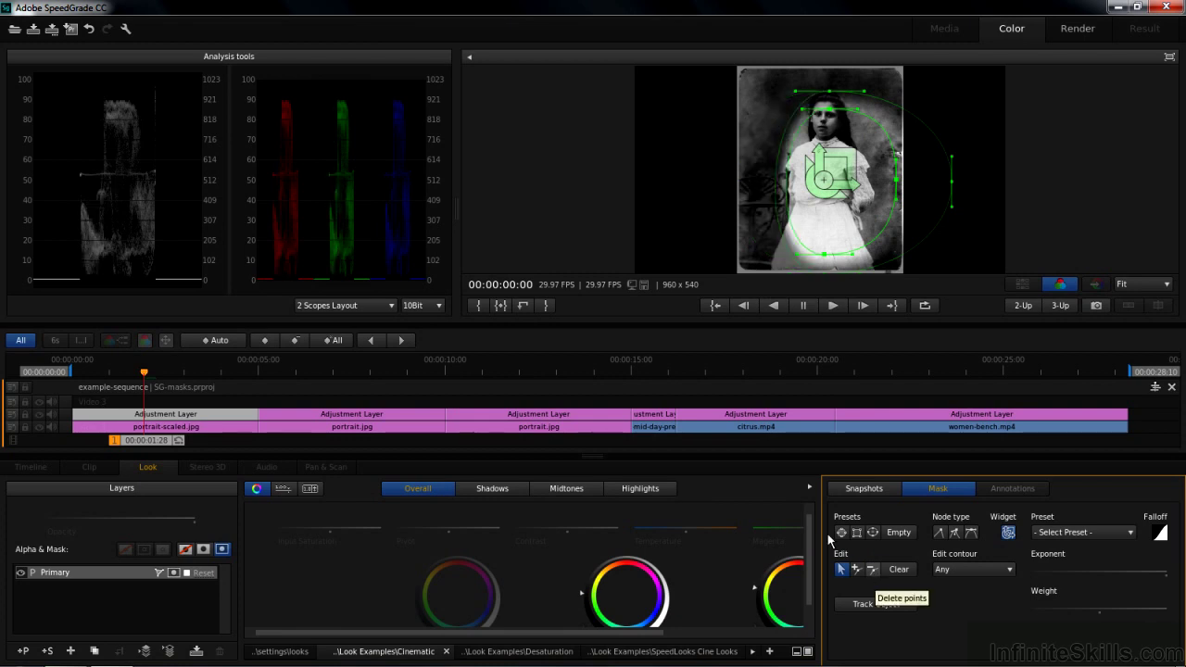
left_click(89, 29)
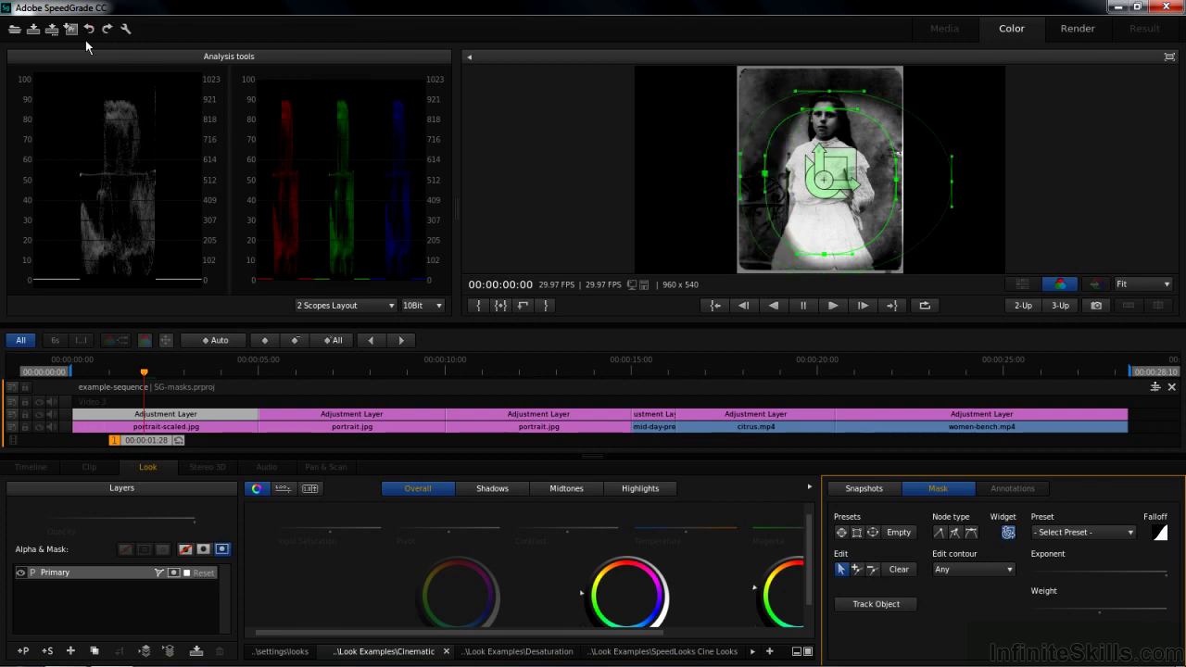
Add control points along the mask outline at its upper left, upper right and lower right, undoing any point that distorts the shape
left_click(856, 570)
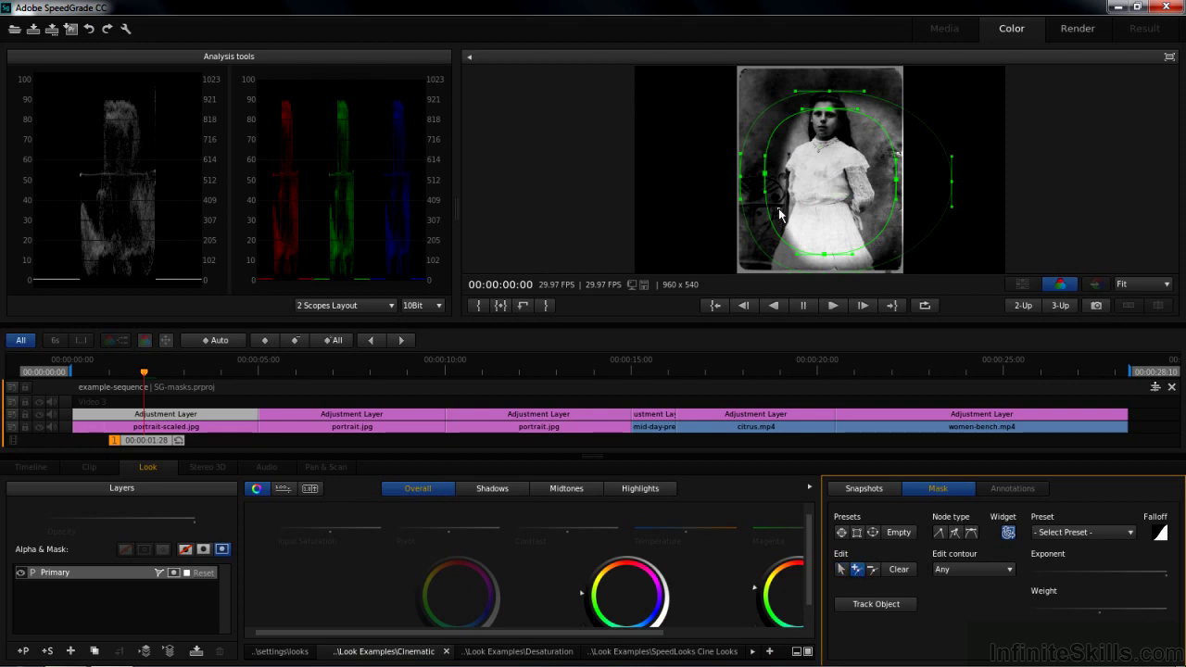
left_click(747, 92)
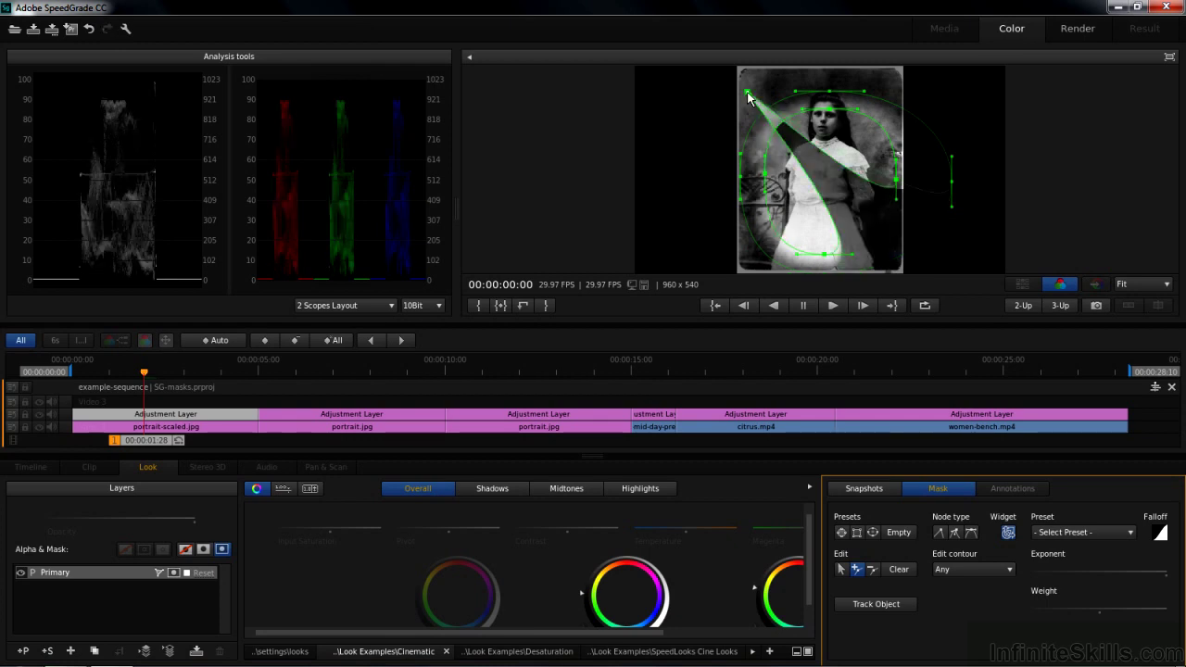
key("ctrl+z")
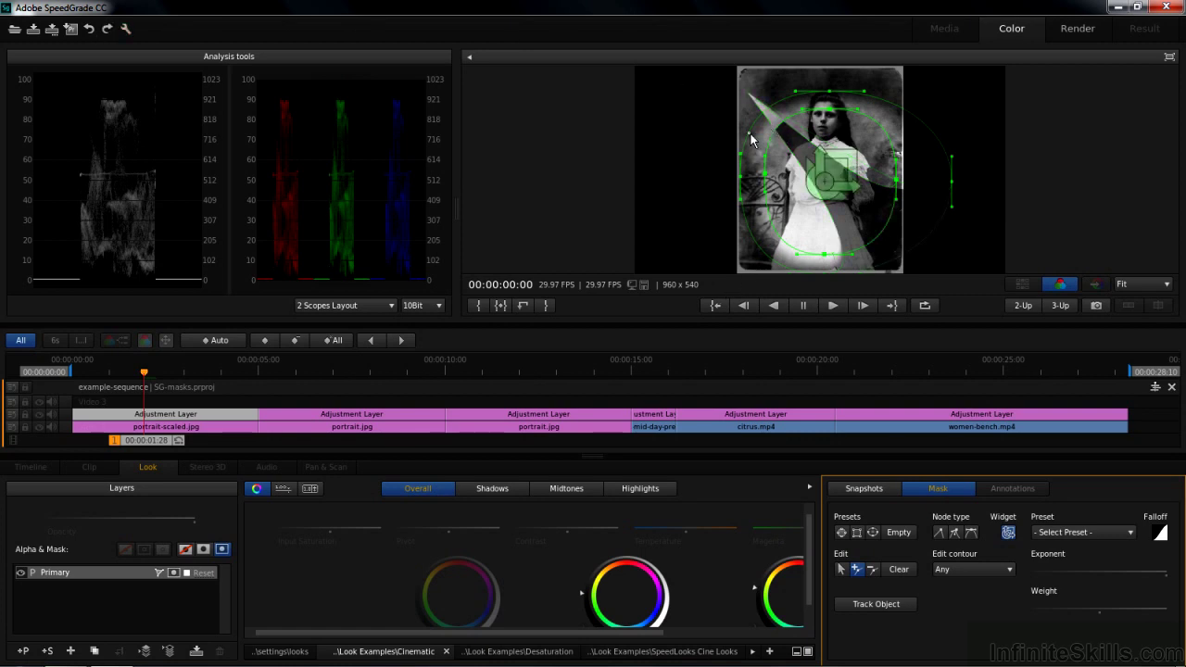
left_click_drag(750, 137, 770, 141)
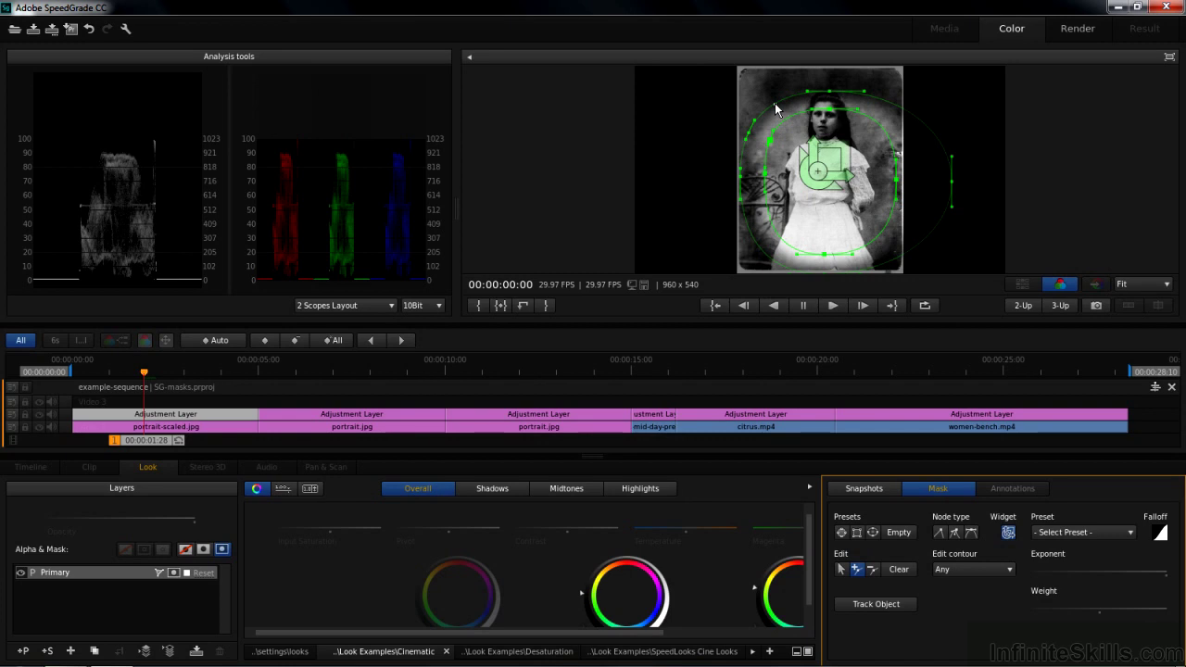
left_click(778, 102)
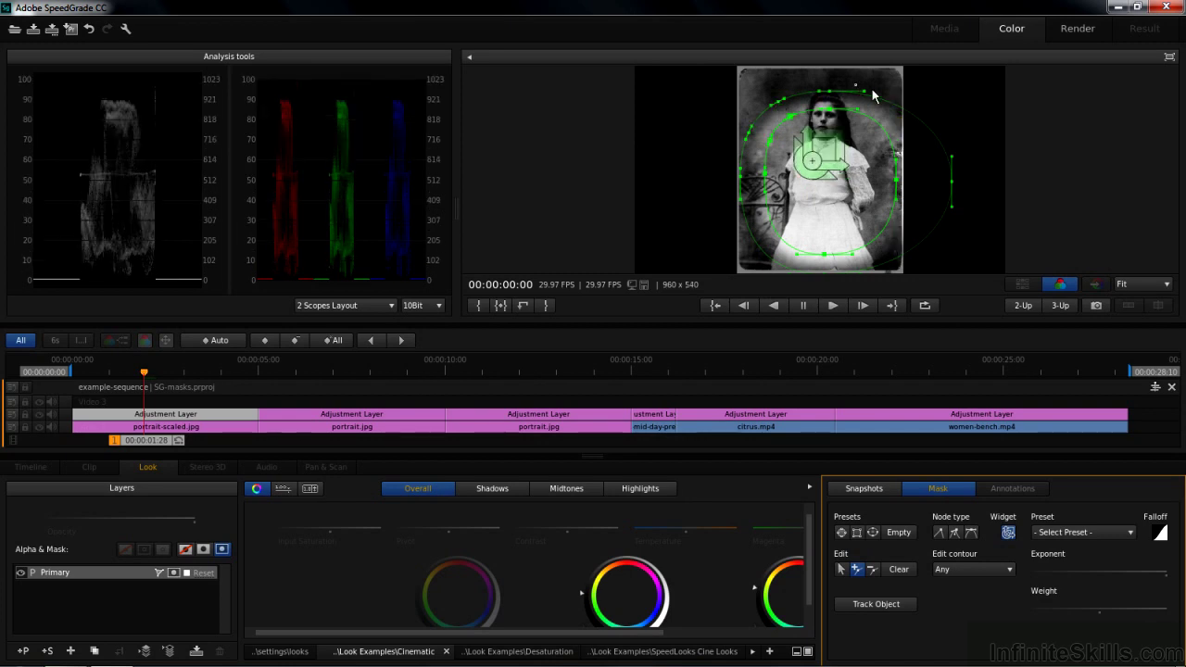
left_click_drag(899, 108, 891, 148)
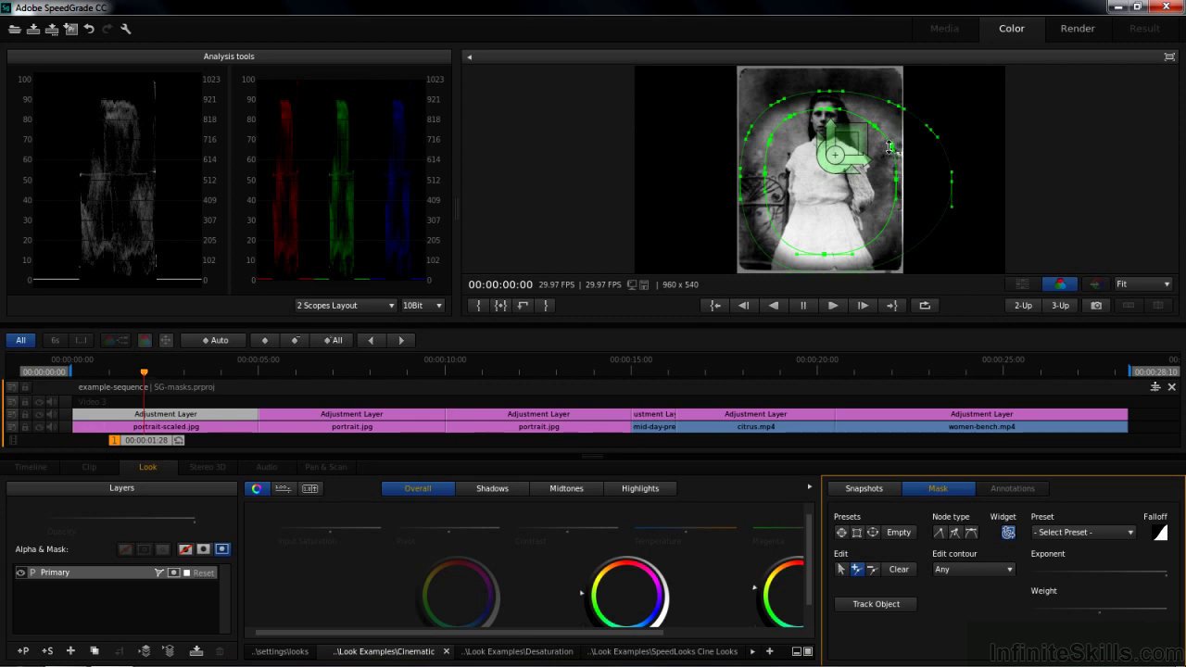
left_click_drag(879, 233, 880, 236)
Pull the mask's right inner point outward past the photo's edge, change its node type, and adjust the nearby outer contour handle
left_click(841, 568)
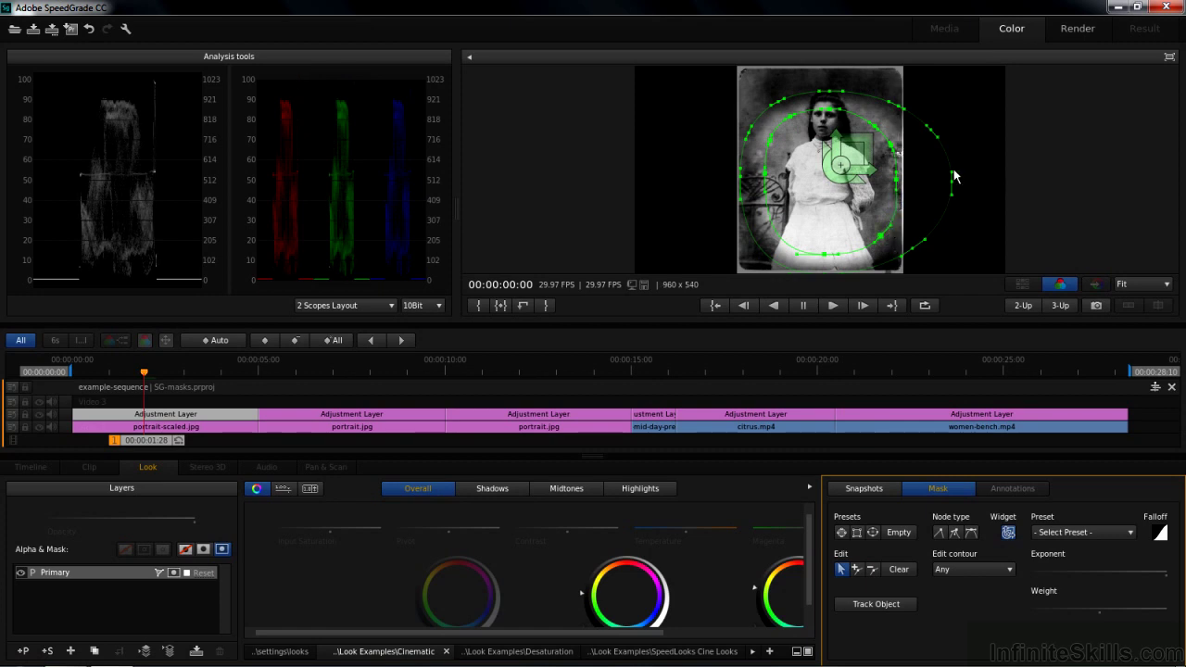
left_click_drag(954, 181, 950, 175)
left_click_drag(897, 184, 929, 183)
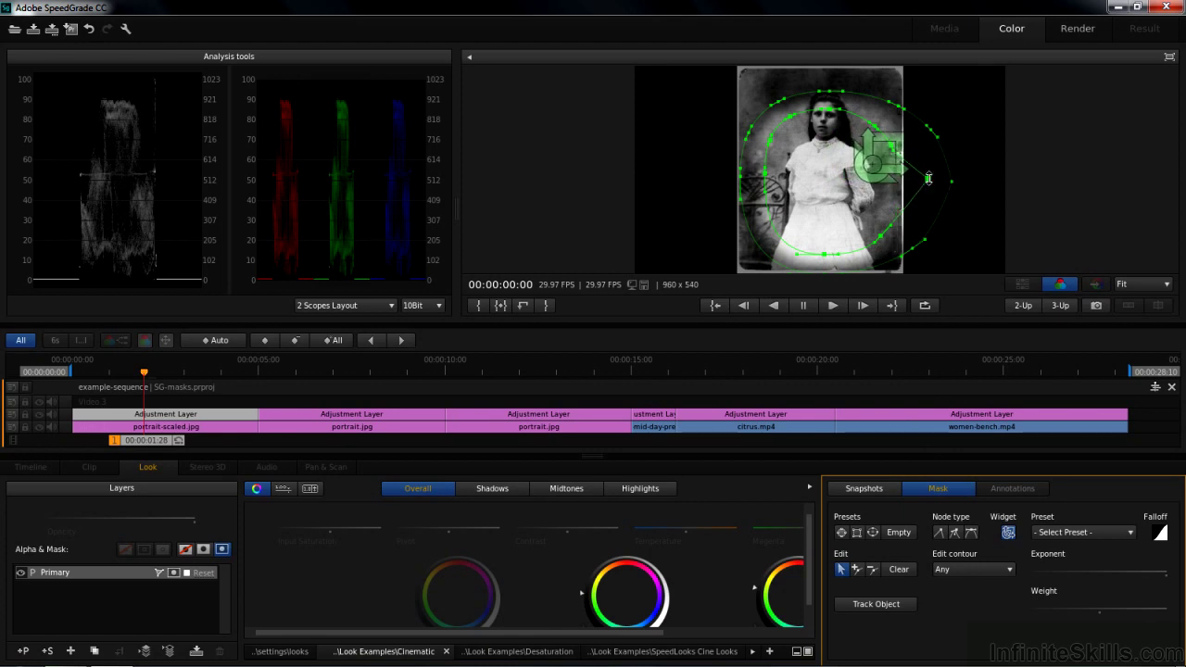
left_click(956, 534)
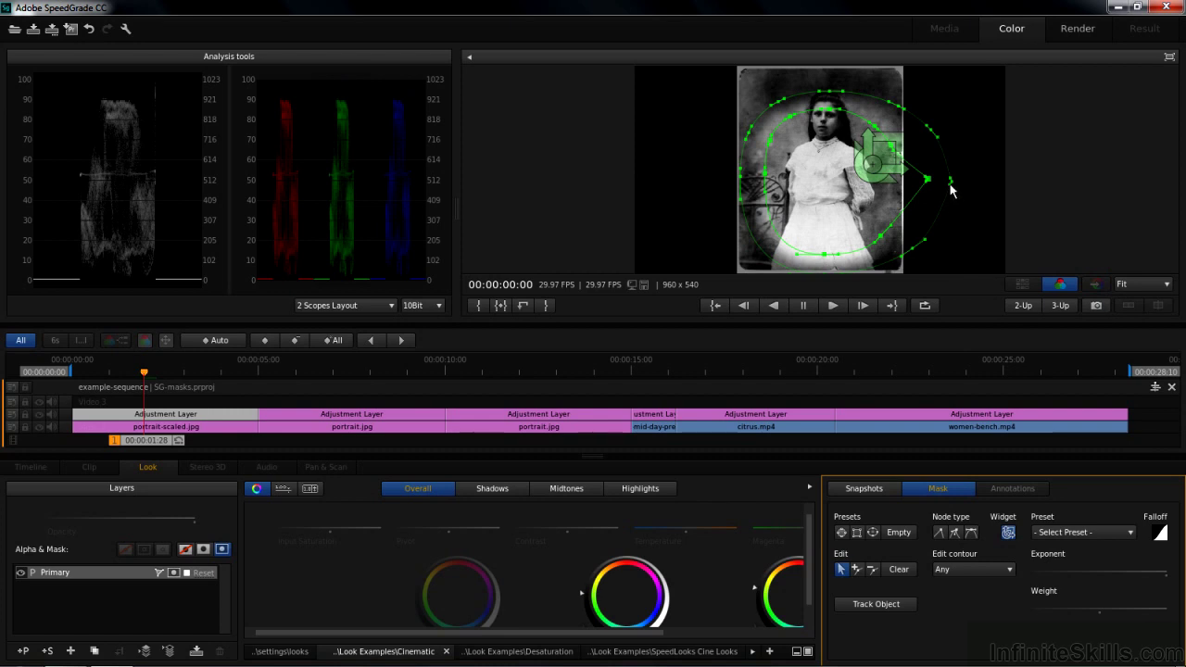
left_click_drag(950, 189, 948, 196)
Change the node type of the mask's right inner point beyond the photo's edge and adjust its curve handle, working at 75% zoom
left_click(1167, 287)
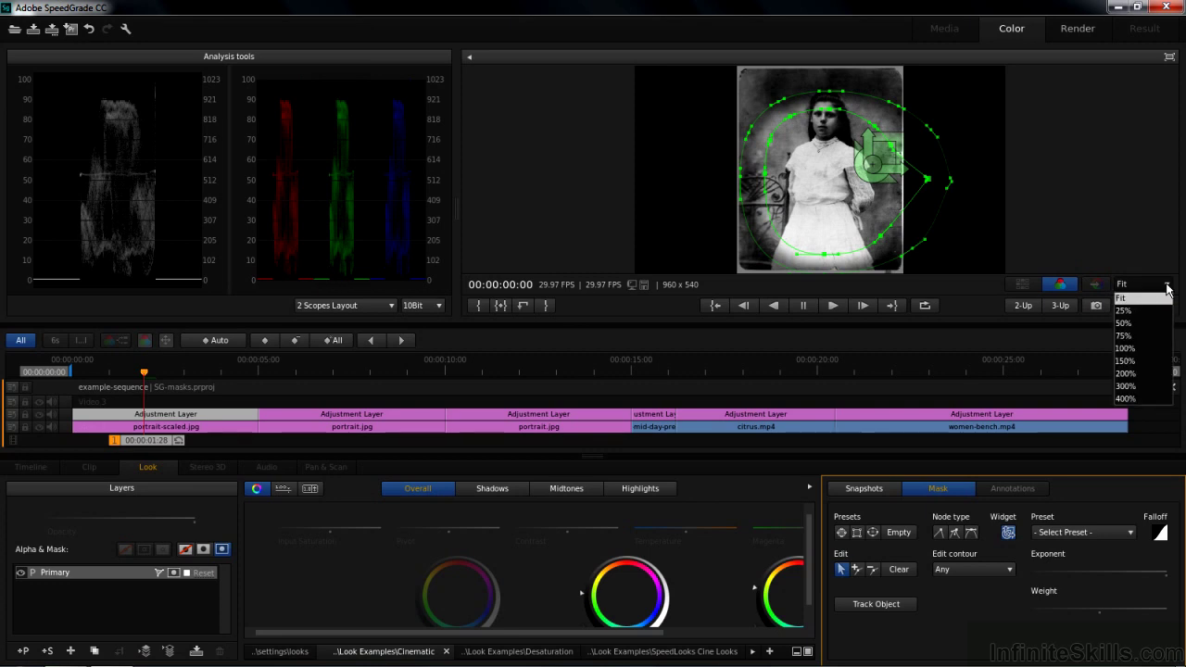
left_click(1139, 344)
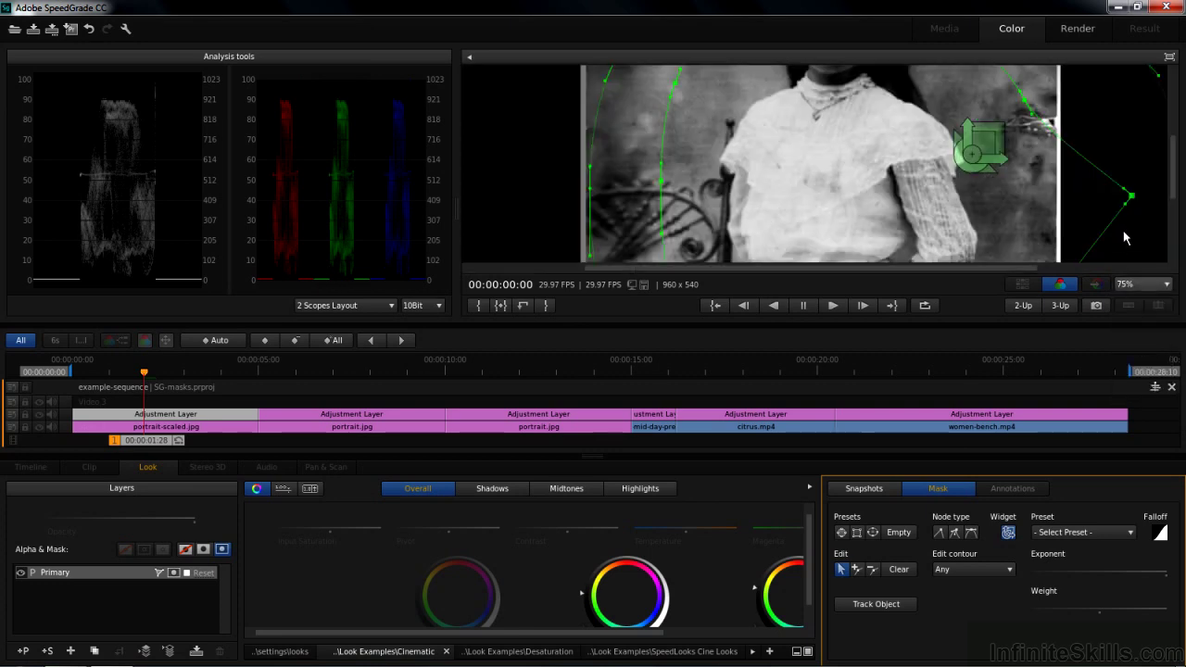
left_click_drag(1130, 195, 1131, 196)
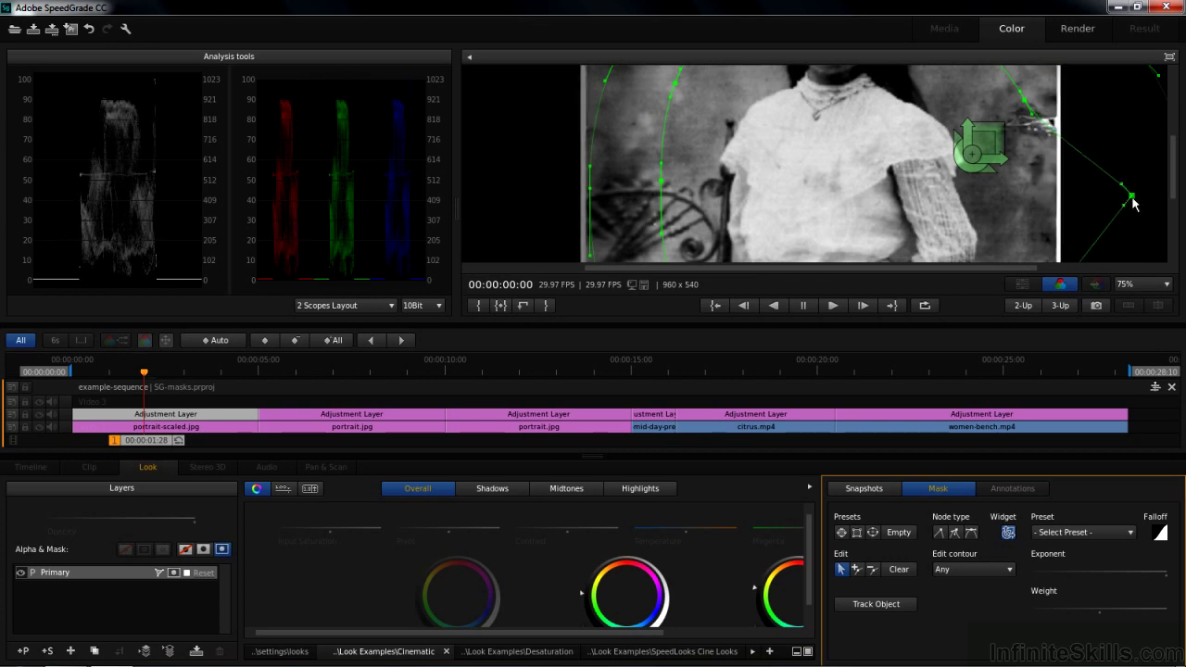
left_click(970, 531)
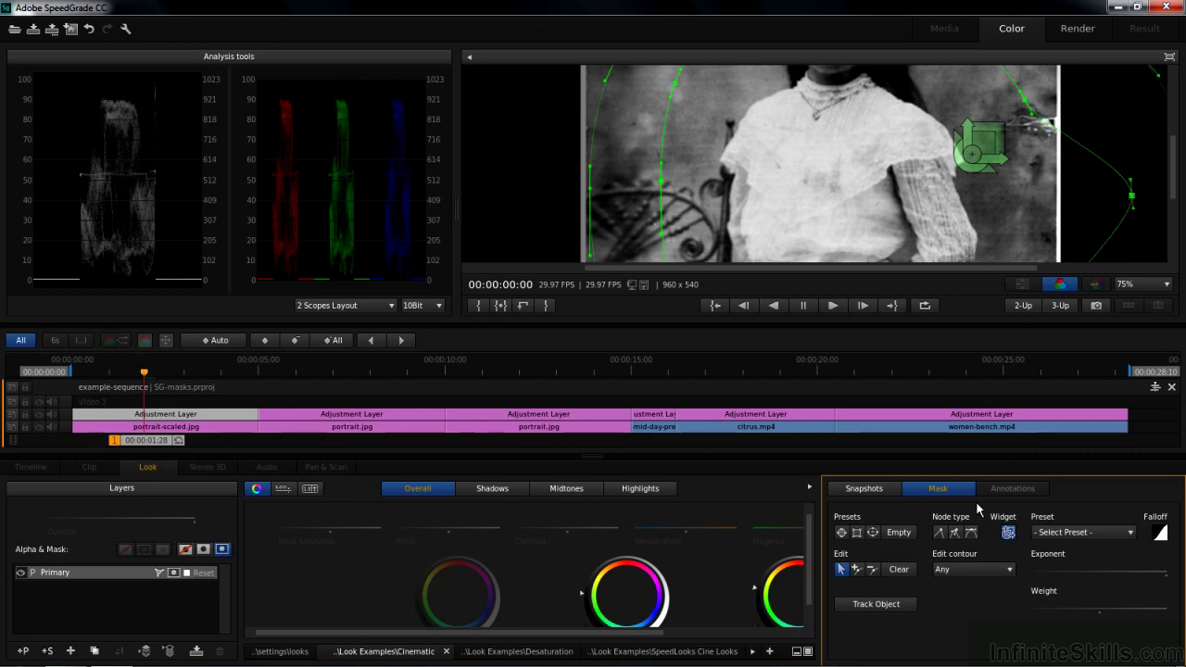
left_click_drag(1132, 207, 1132, 211)
left_click(1165, 286)
left_click(1147, 305)
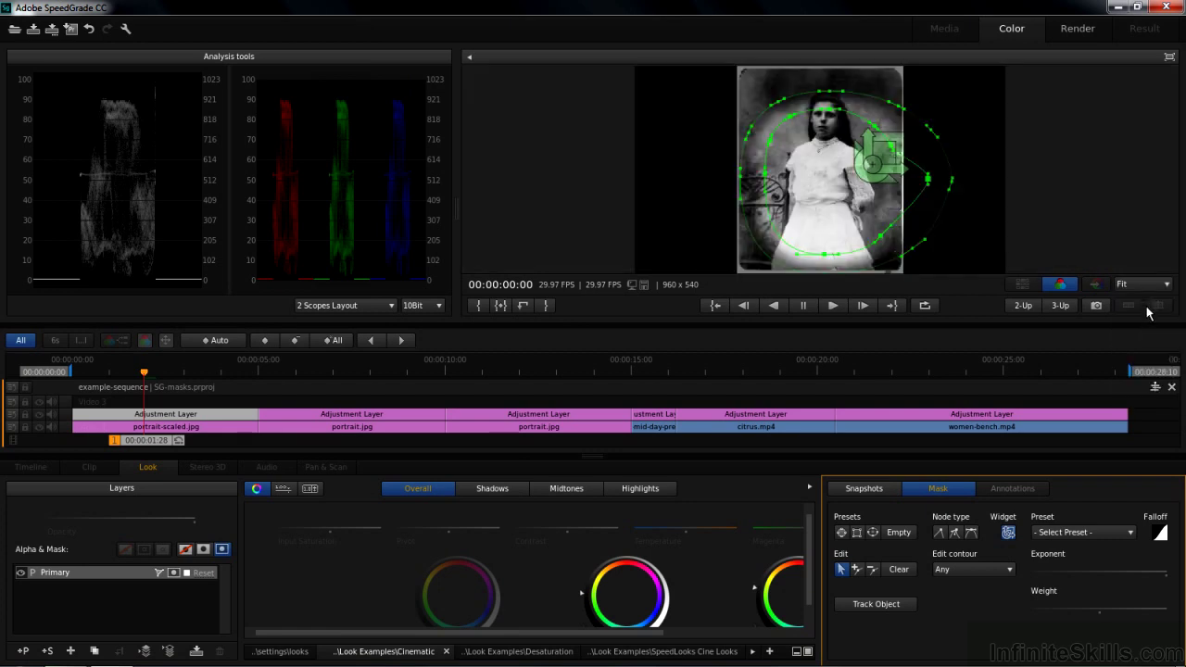
Darken the second portrait.jpg clip and add an oval mask, narrowing and stretching it into an upright oval around the man
left_click(344, 366)
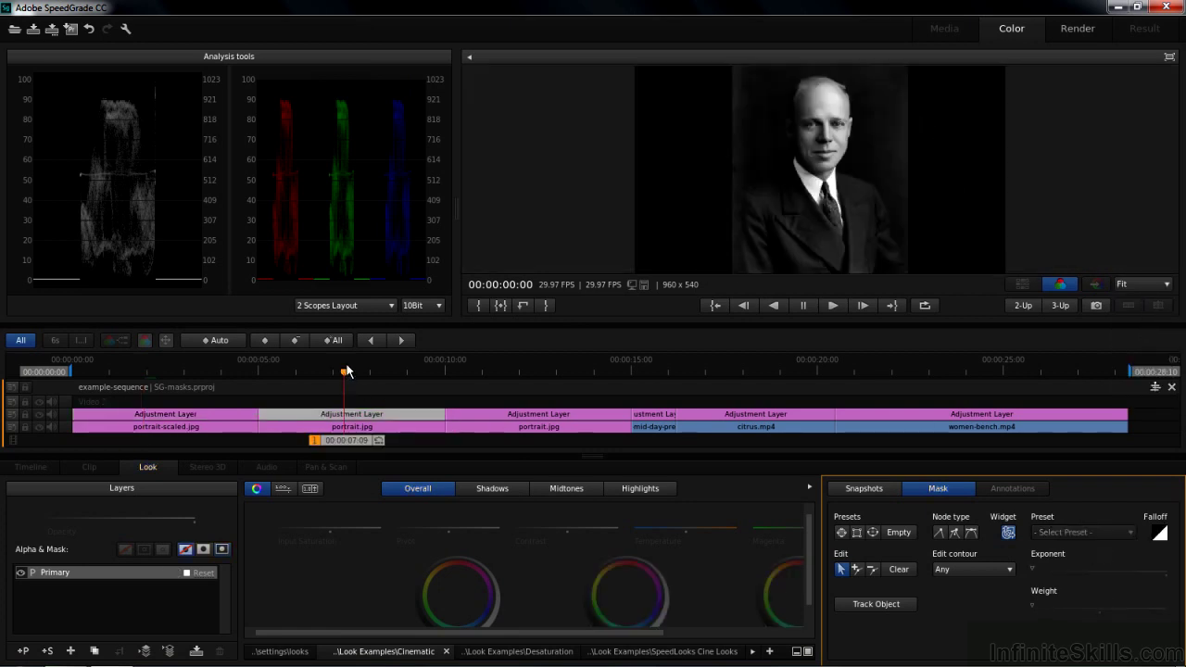
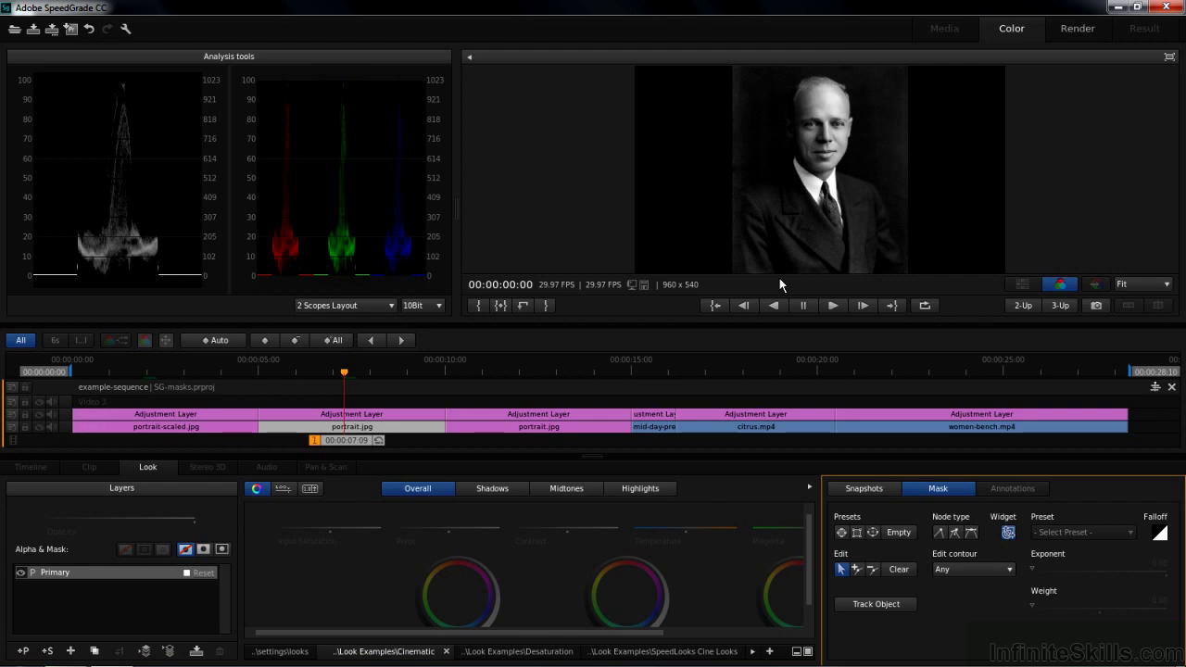
left_click_drag(630, 560, 360, 590)
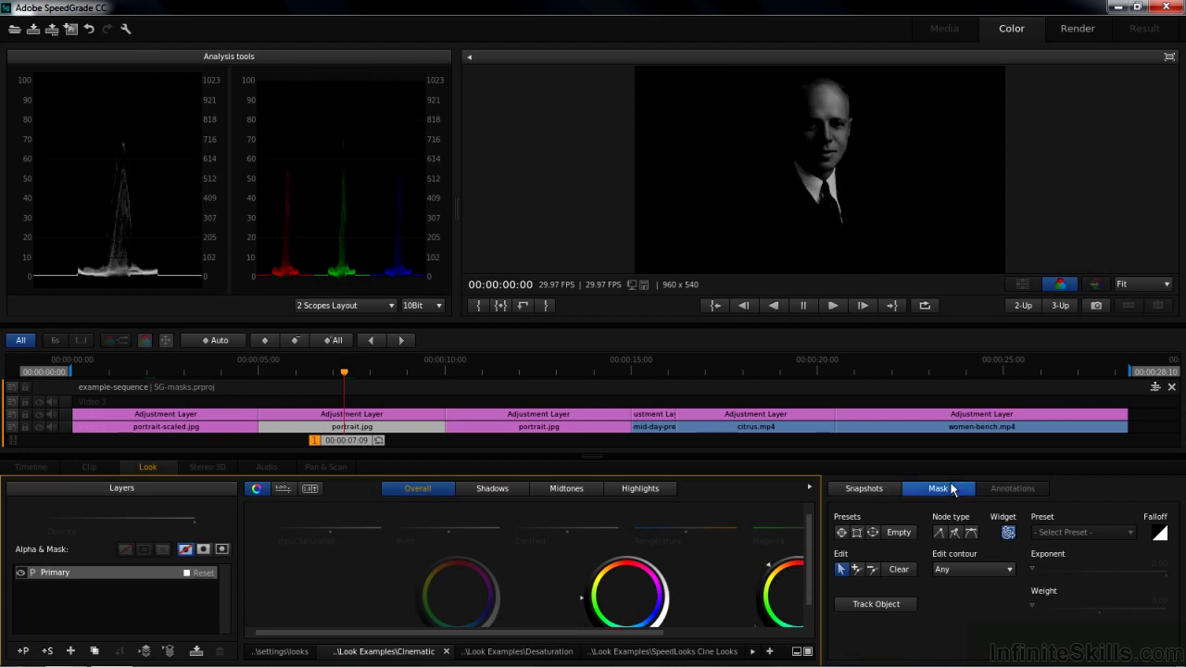
left_click(872, 533)
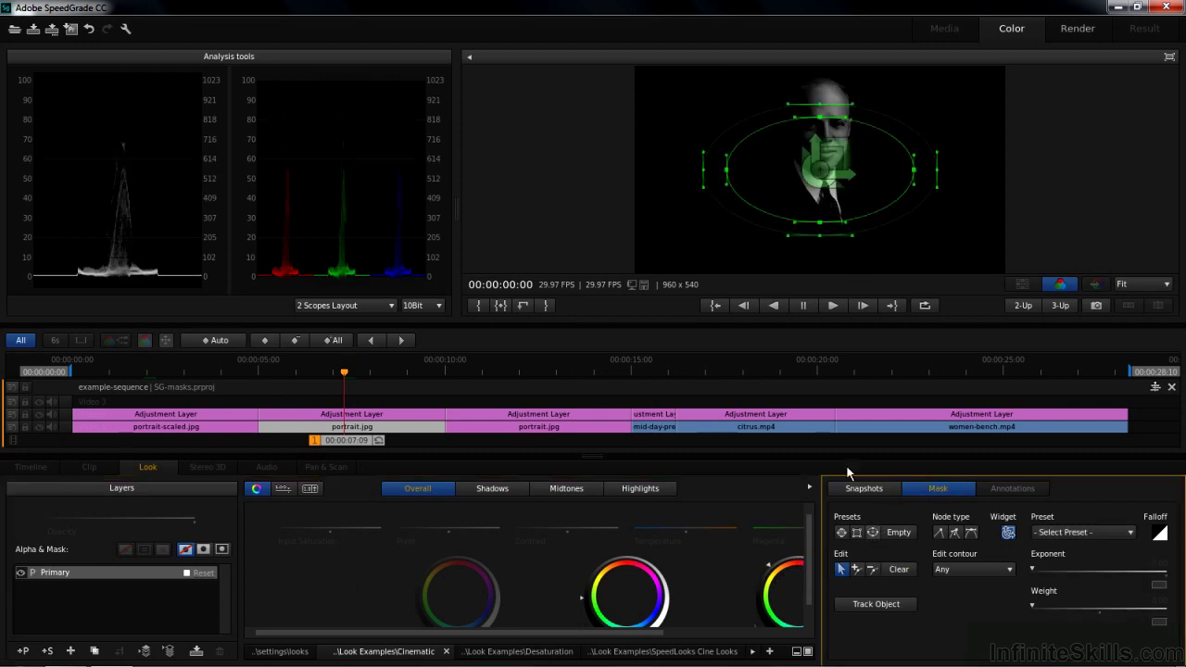
left_click_drag(846, 176, 839, 123)
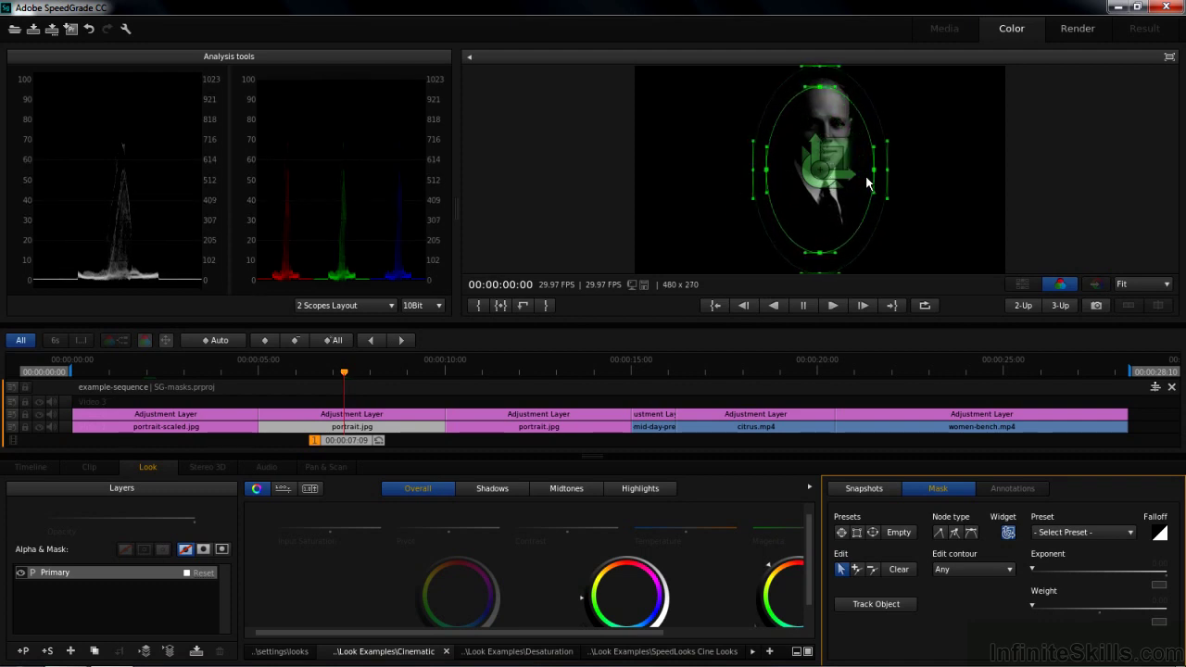
Apply the second portrait clip's grade outside the oval mask, and hide the mask widget so the man's face is uncovered
left_click(1007, 531)
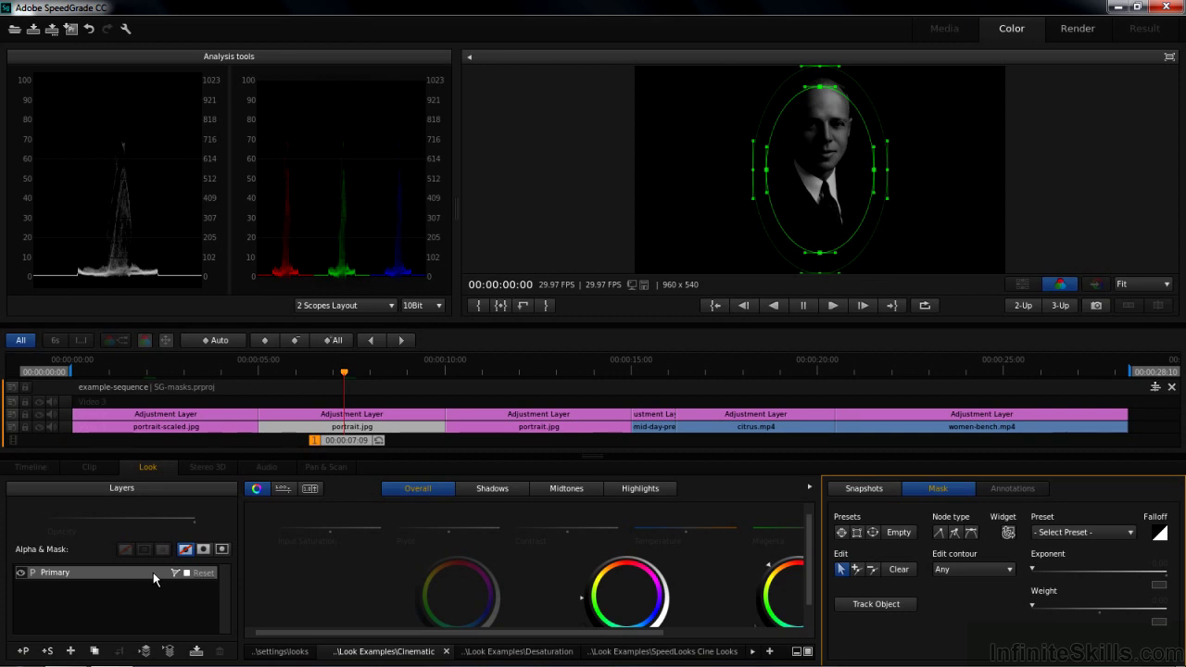
left_click(222, 551)
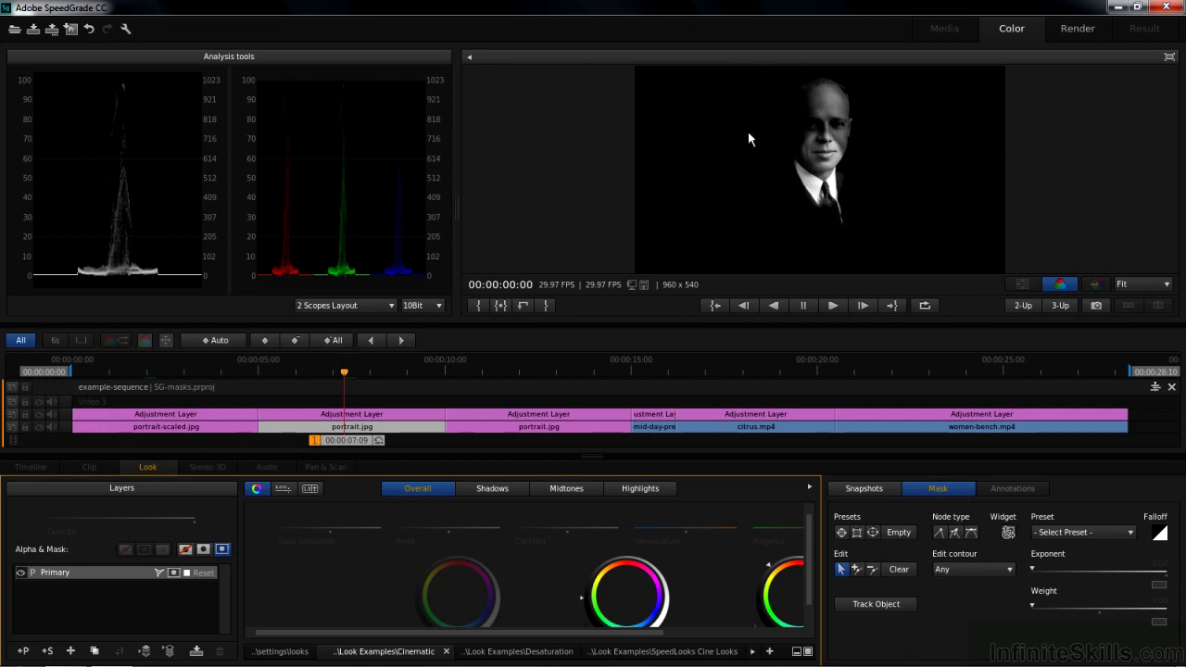
left_click(942, 488)
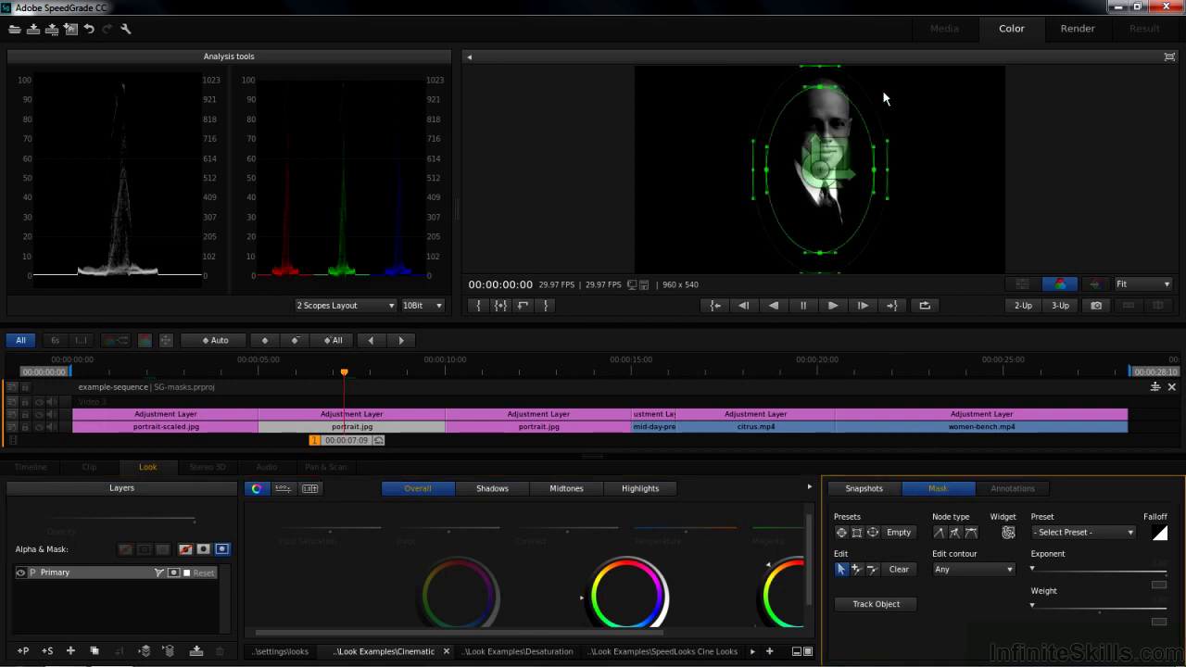
left_click(1008, 532)
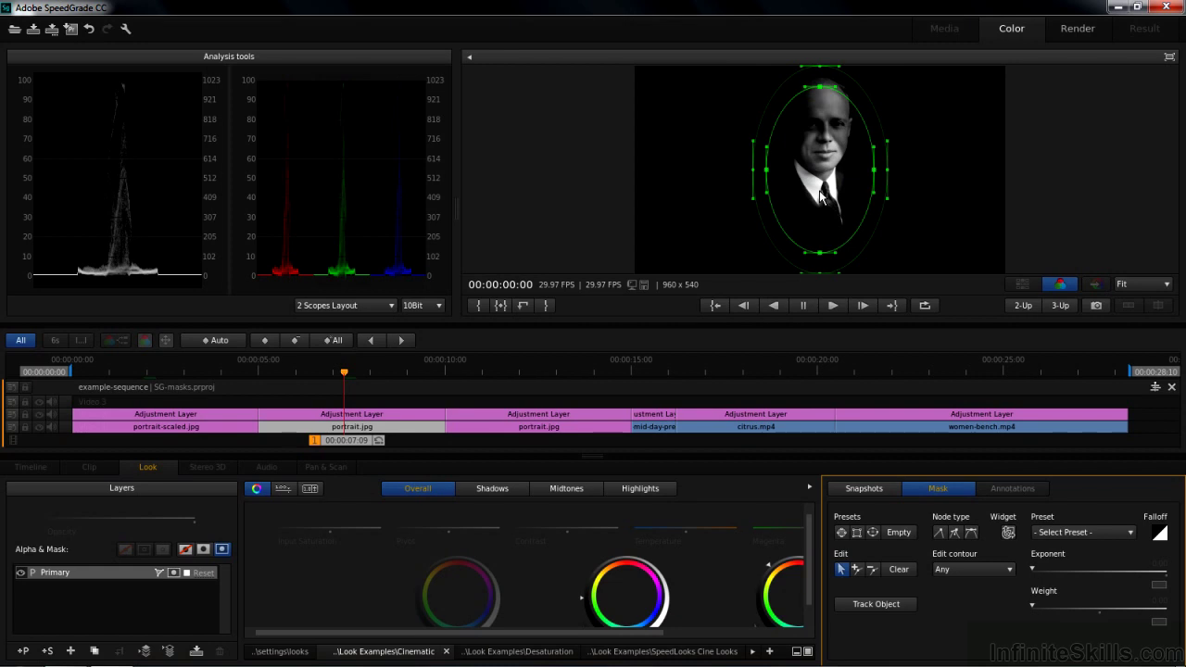
Reset the second portrait clip's grade, try darkening the image through the adjustment layer above it, and reselect the portrait.jpg clip
left_click(203, 575)
left_click(353, 417)
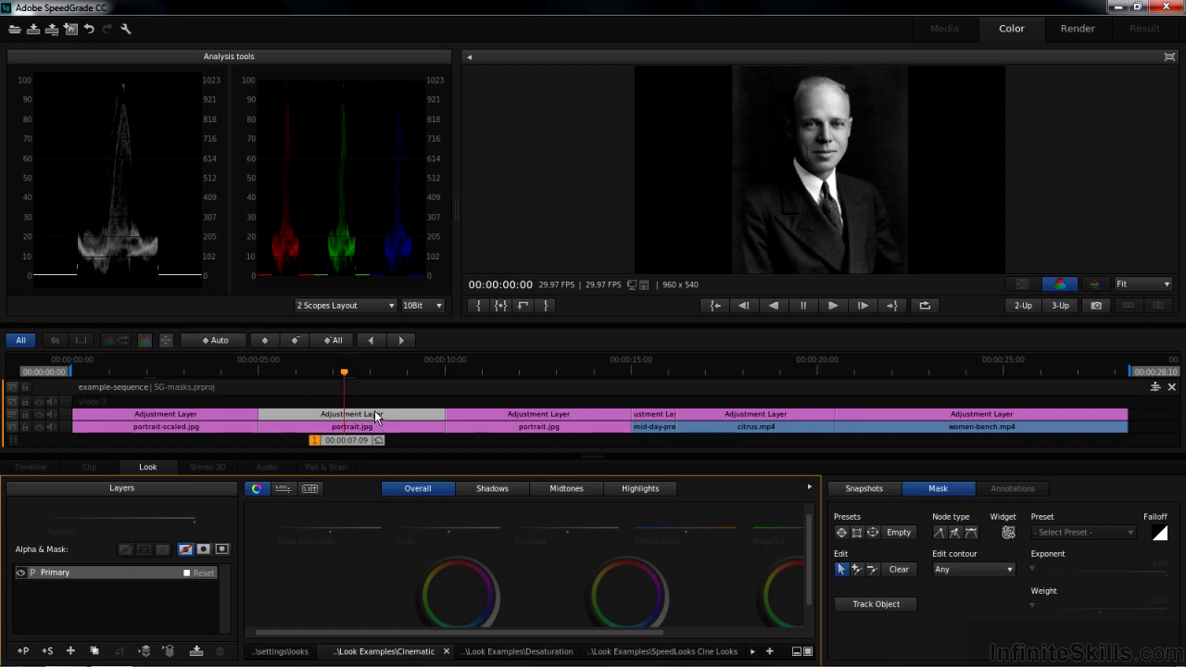
mouse_move(633, 562)
left_mouse_down()
mouse_move(569, 561)
mouse_move(394, 595)
left_mouse_up()
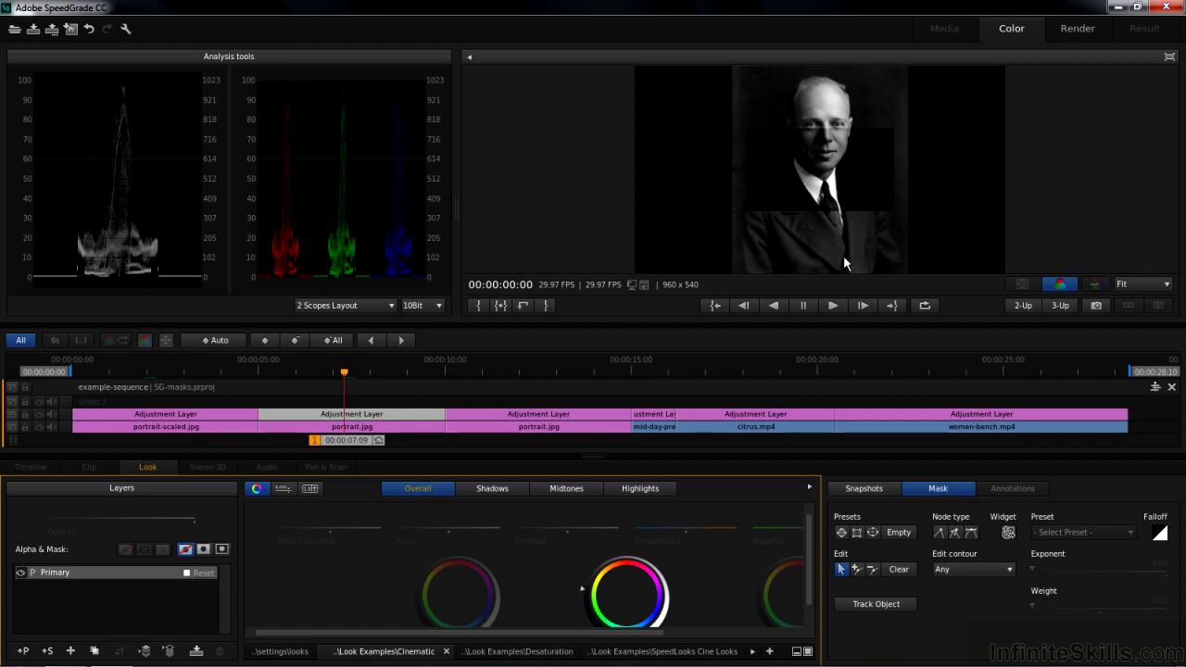
left_click(337, 428)
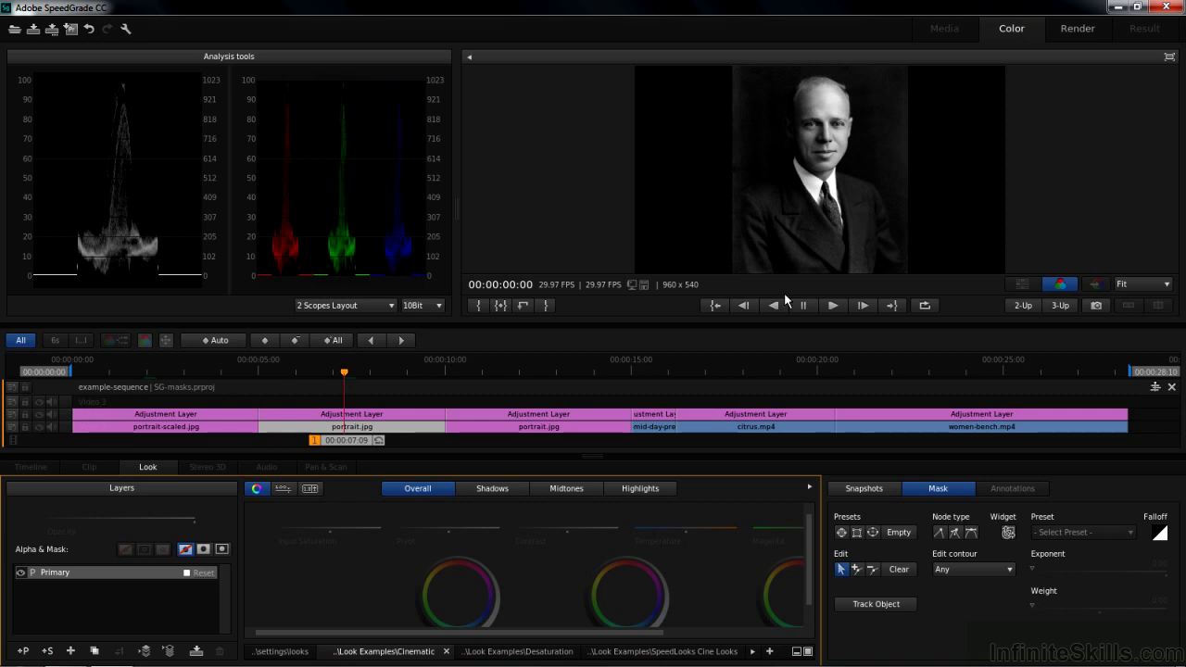
Darken the third portrait.jpg clip and limit the grade to outside an upright oval mask shaped around the man
left_click(543, 371)
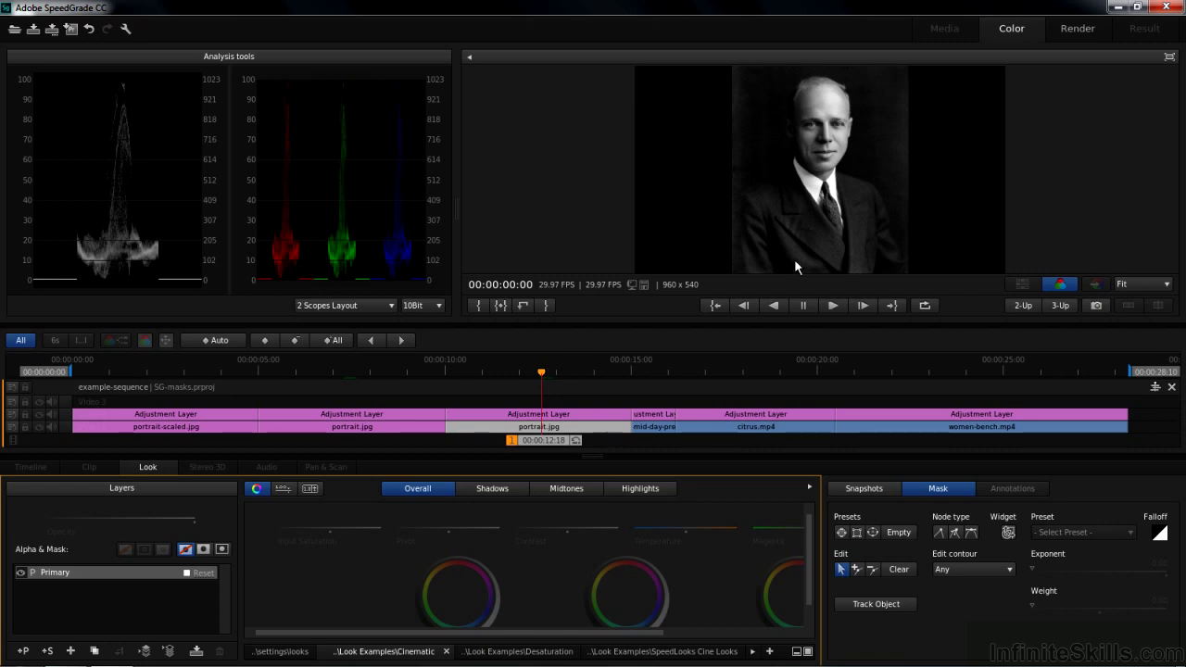
left_click_drag(624, 554, 794, 549)
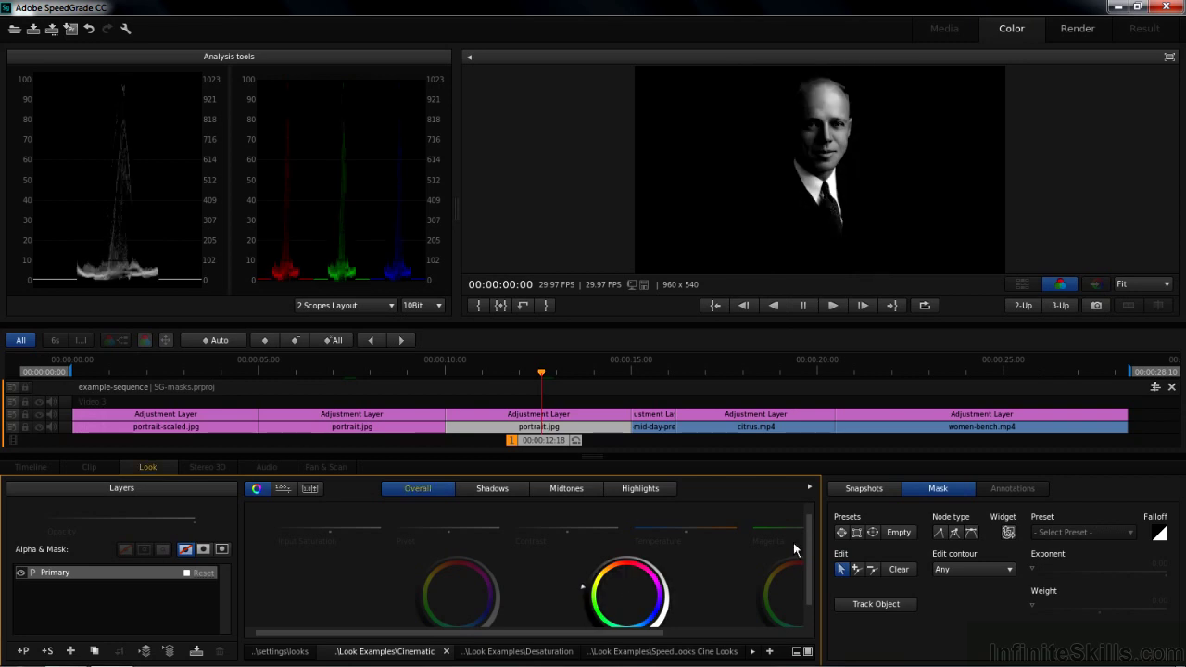
left_click(873, 533)
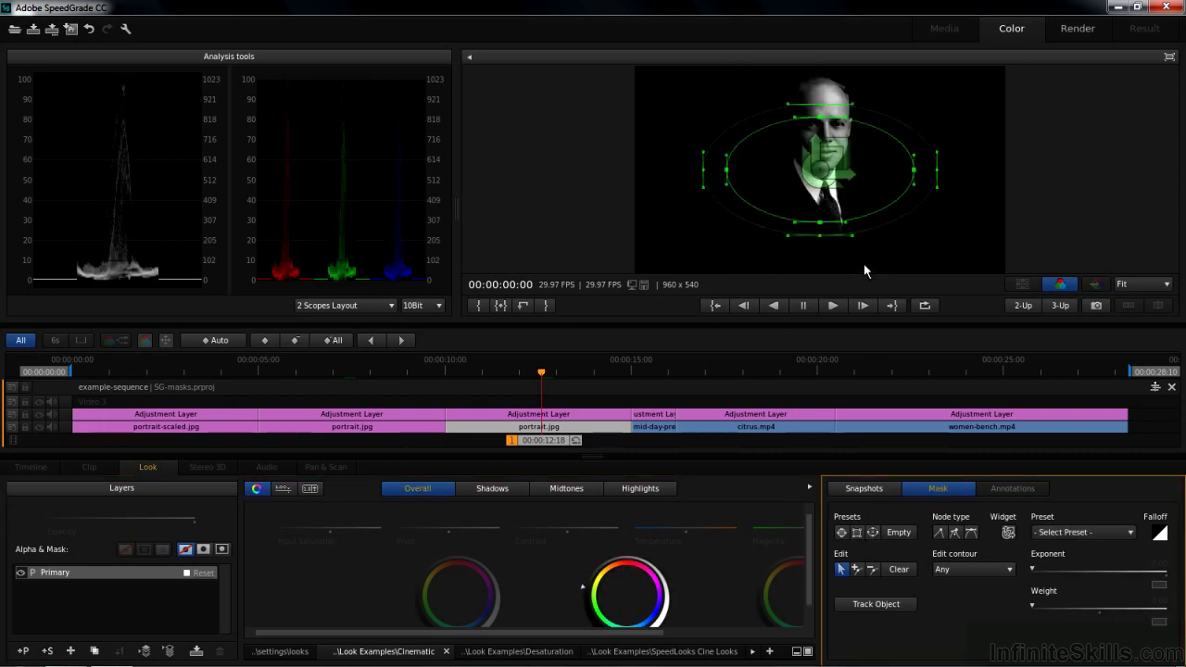
left_click_drag(914, 169, 822, 130)
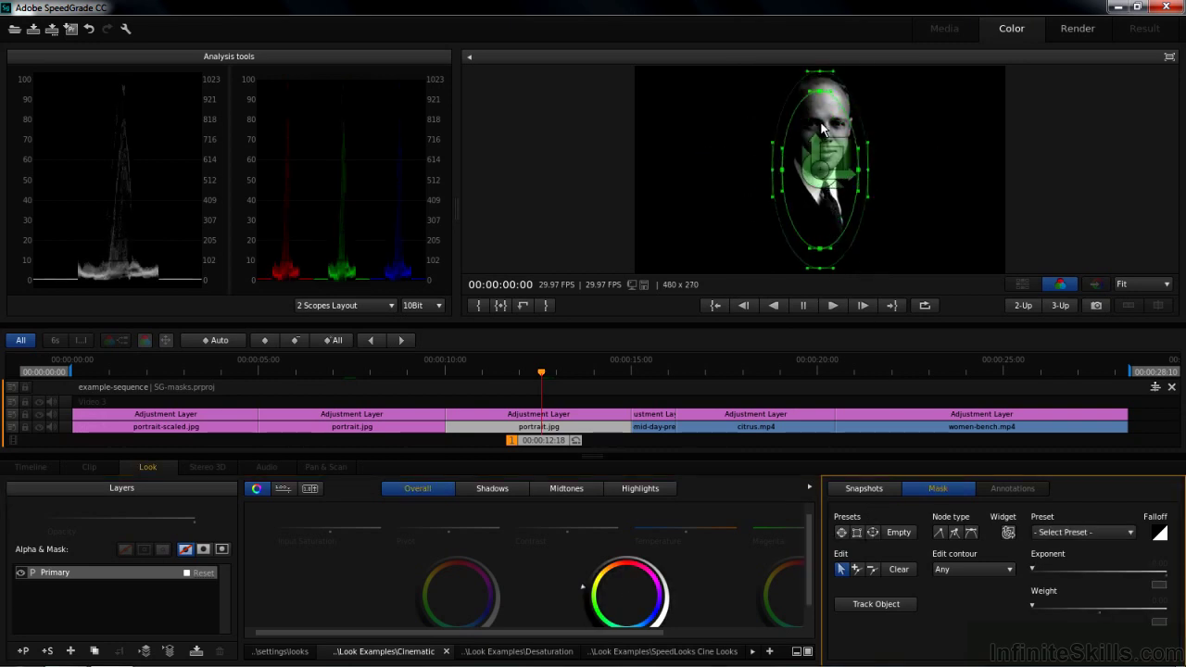
left_click_drag(858, 170, 864, 173)
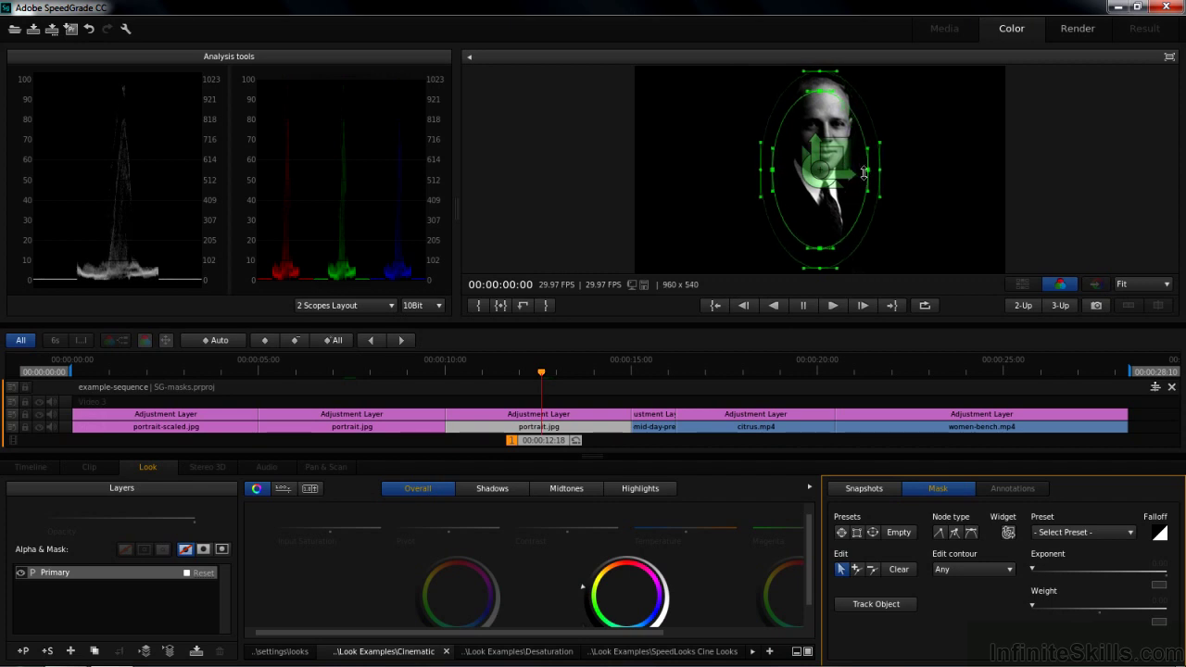
left_click(221, 548)
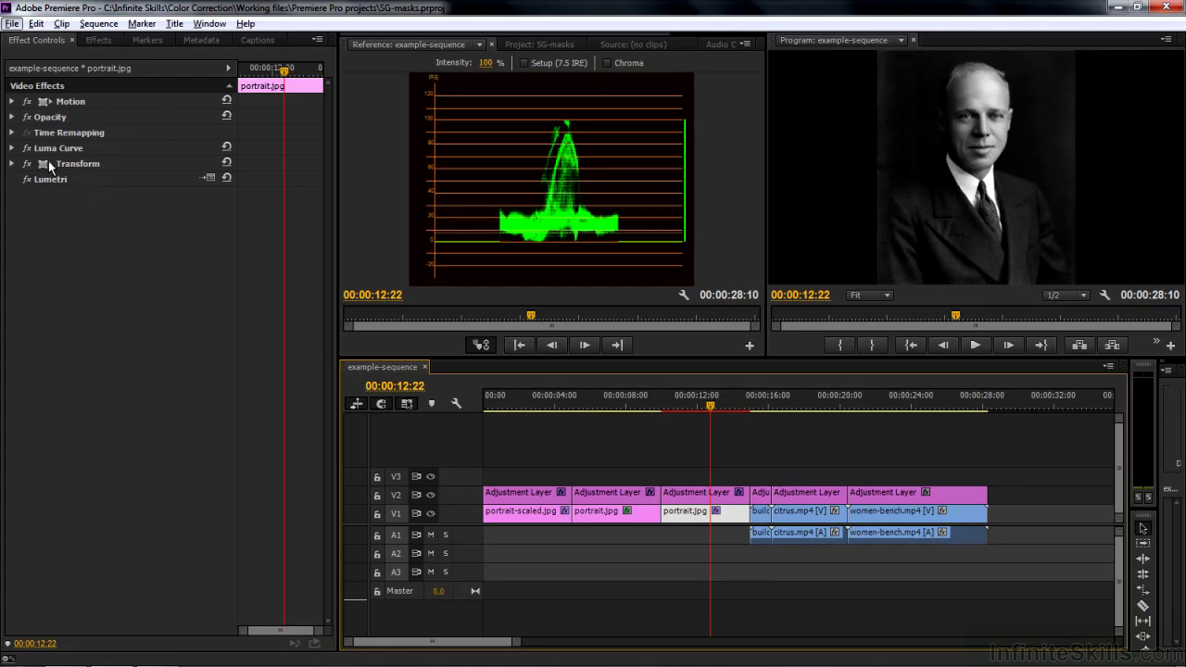
Expand the Transform effect's settings on the portrait.jpg clip in Premiere Pro
left_click(11, 164)
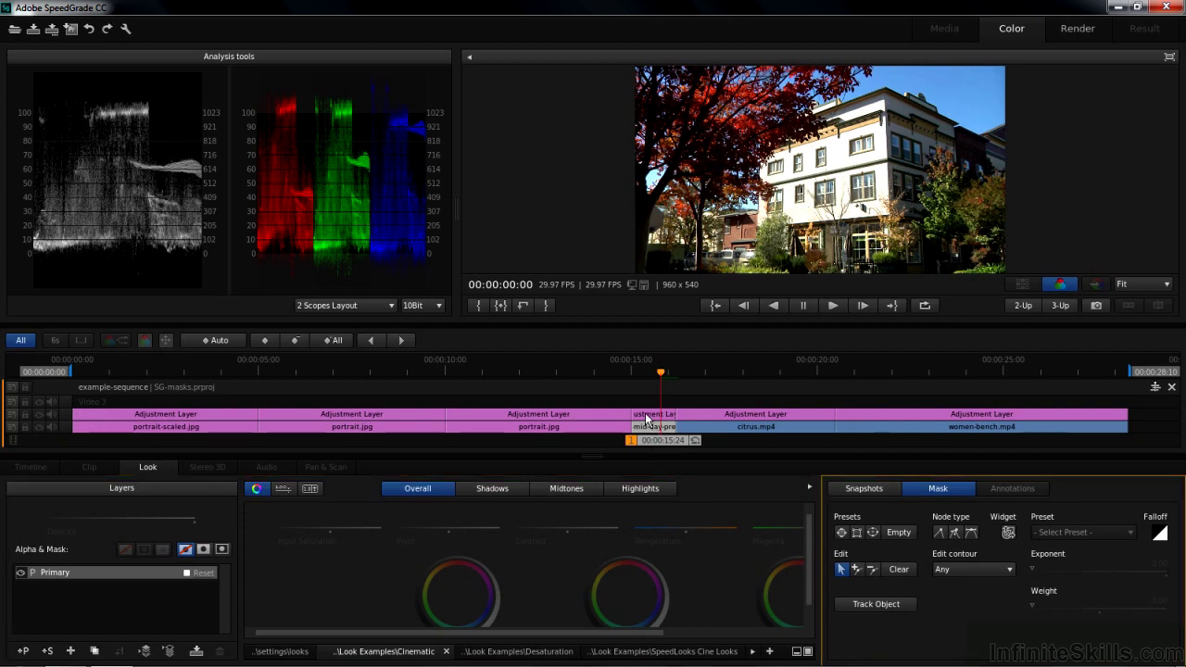
Add a rectangular mask to the adjustment layer above the building clip and fit its four corners to the white front facade
left_click(645, 418)
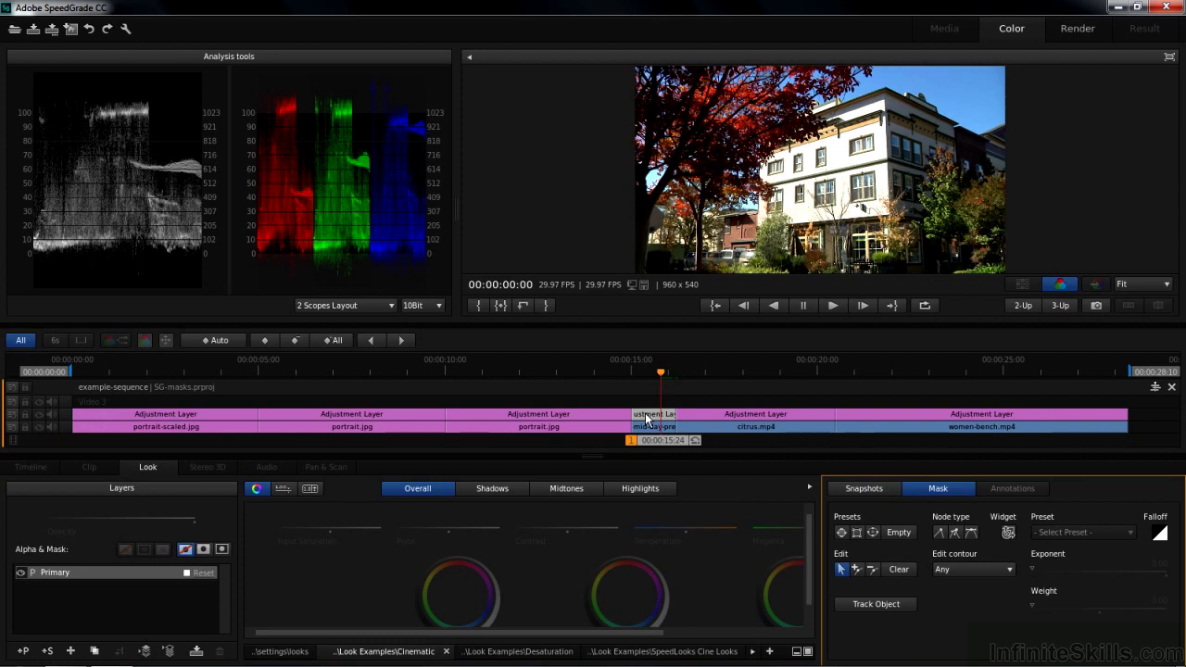
left_click(857, 532)
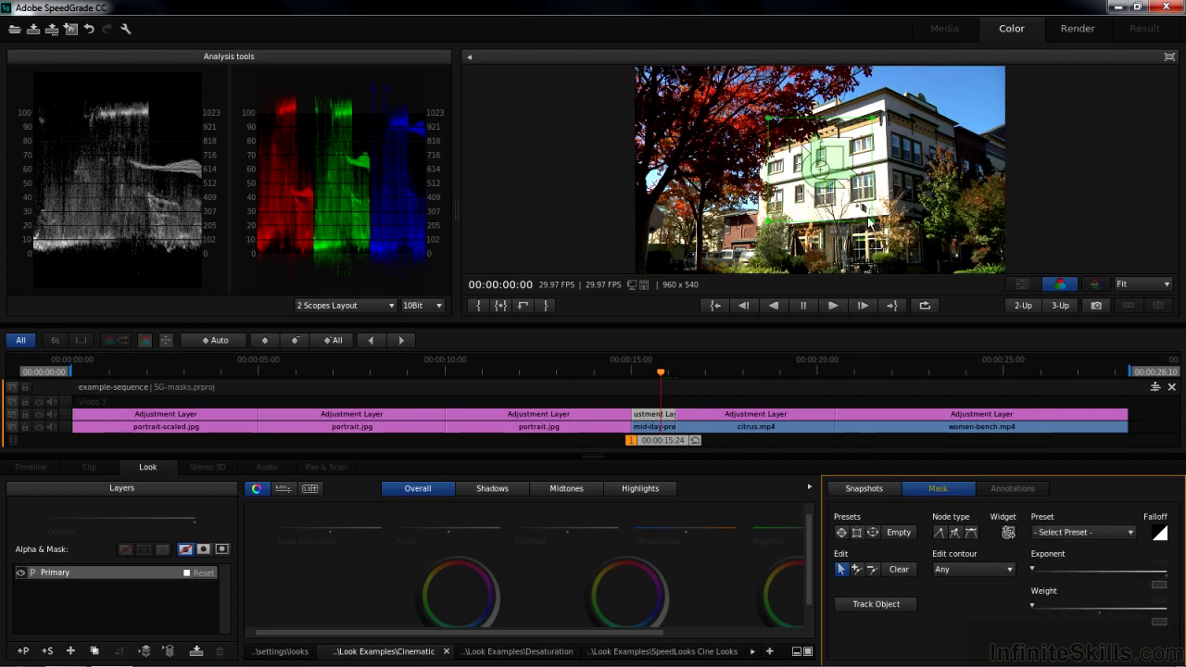
left_click_drag(871, 224, 889, 218)
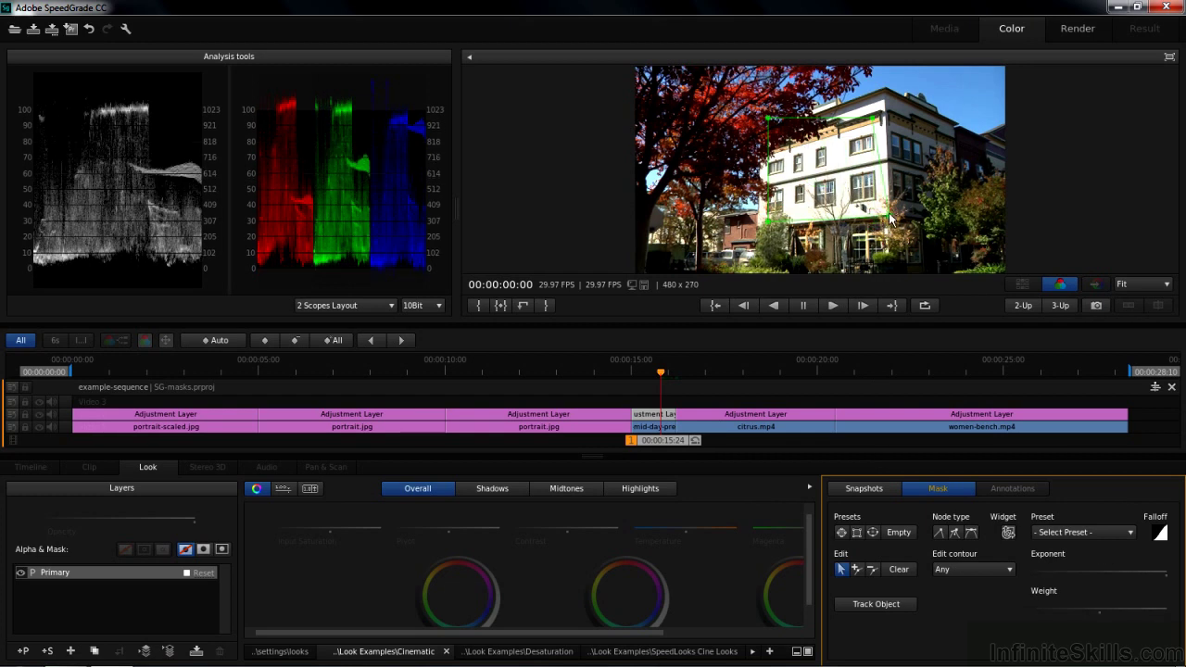
left_click_drag(875, 117, 882, 101)
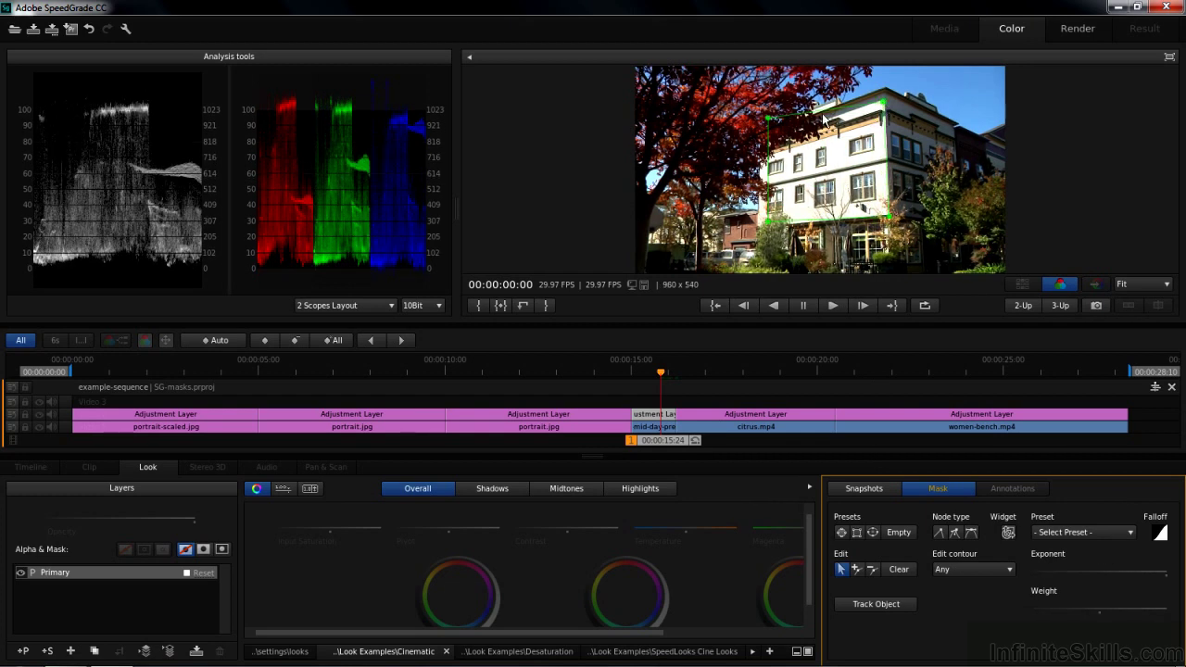
left_click_drag(767, 230, 758, 226)
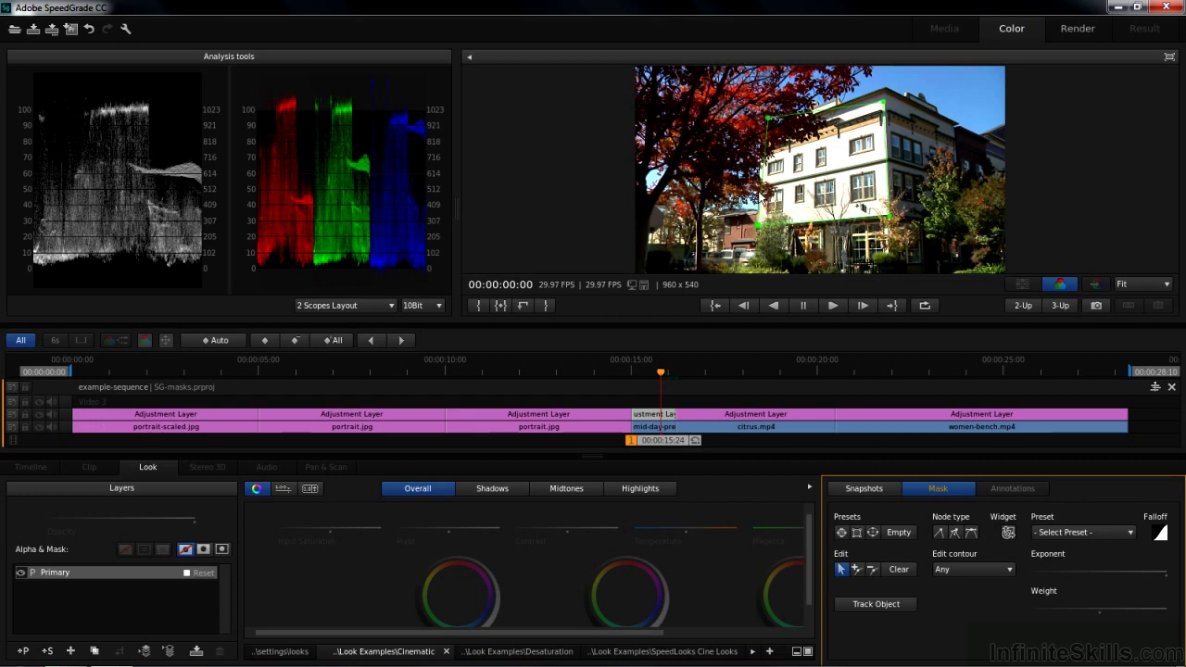
left_click_drag(767, 120, 759, 160)
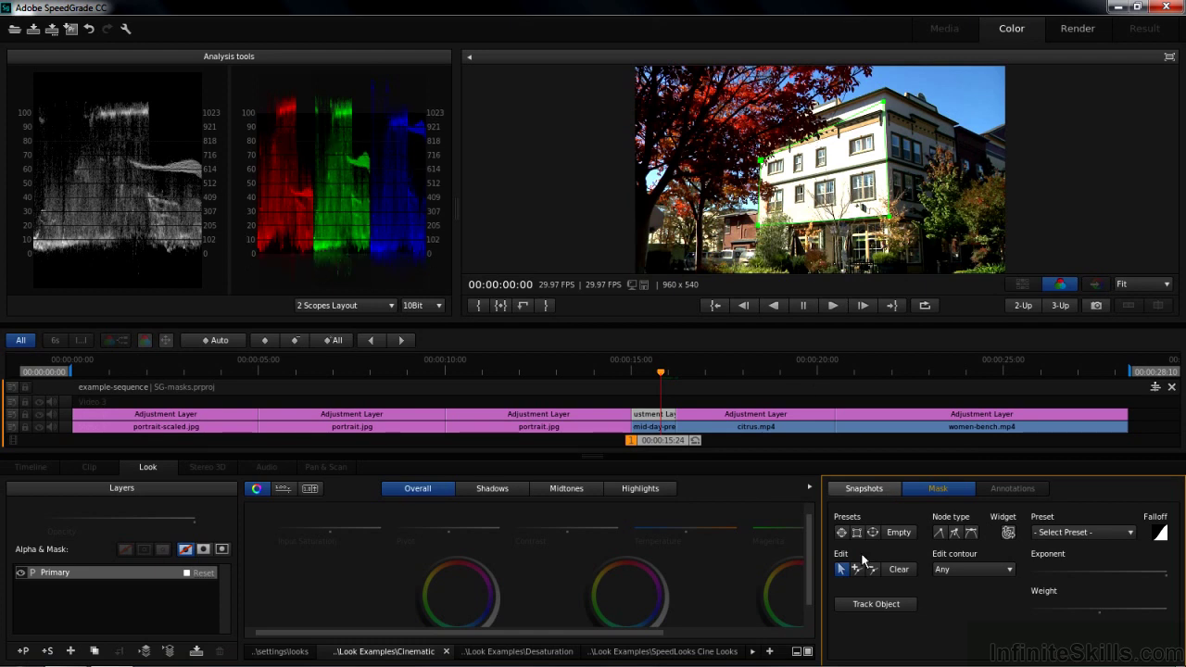
Add control points along the mask's upper and left edges and move them to follow the facade's outline beside the red tree
left_click(857, 569)
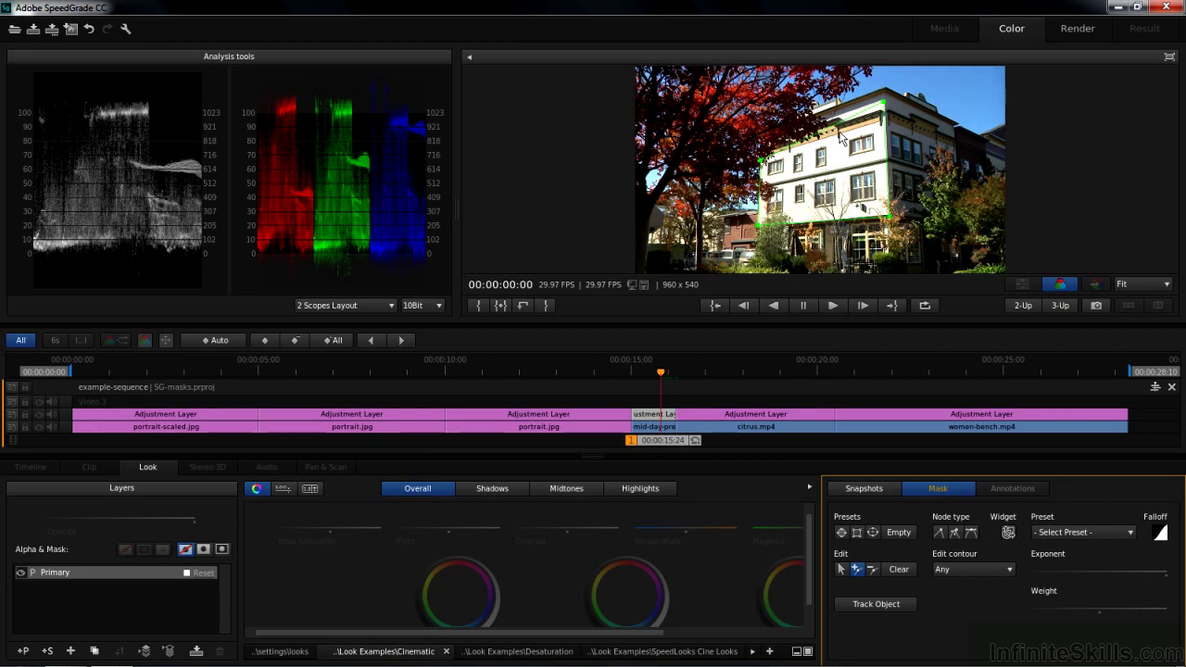
mouse_move(760, 183)
left_mouse_down()
mouse_move(776, 197)
mouse_move(774, 210)
mouse_move(757, 206)
left_mouse_up()
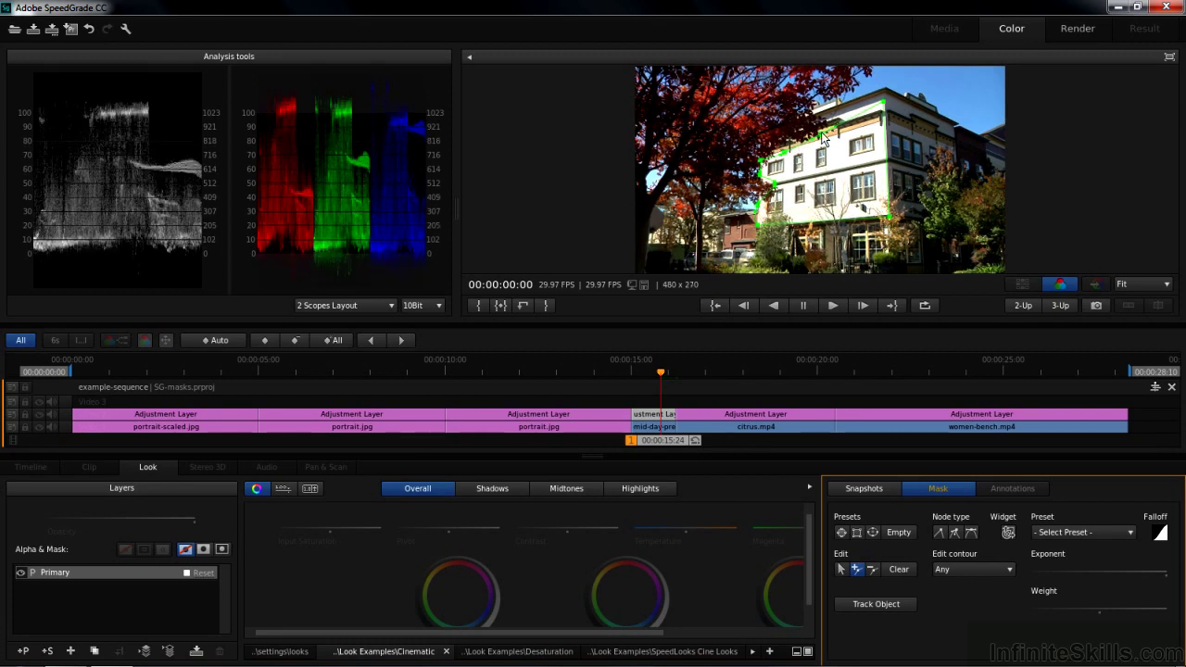
left_click_drag(827, 130, 819, 123)
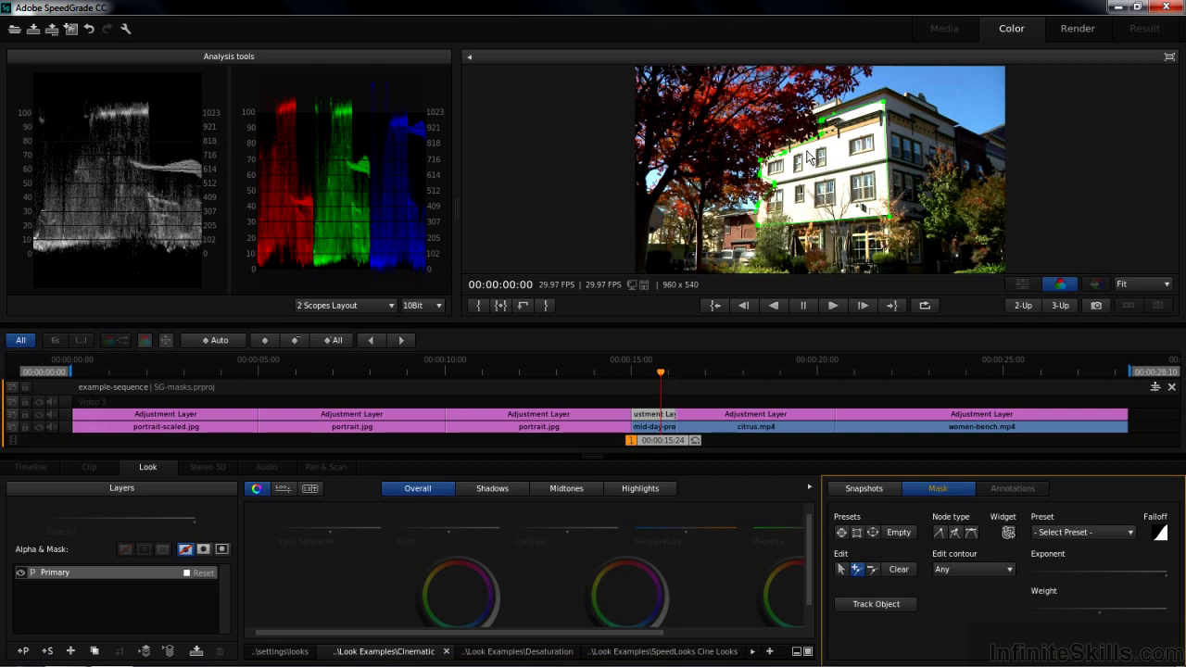
left_click_drag(760, 228, 765, 205)
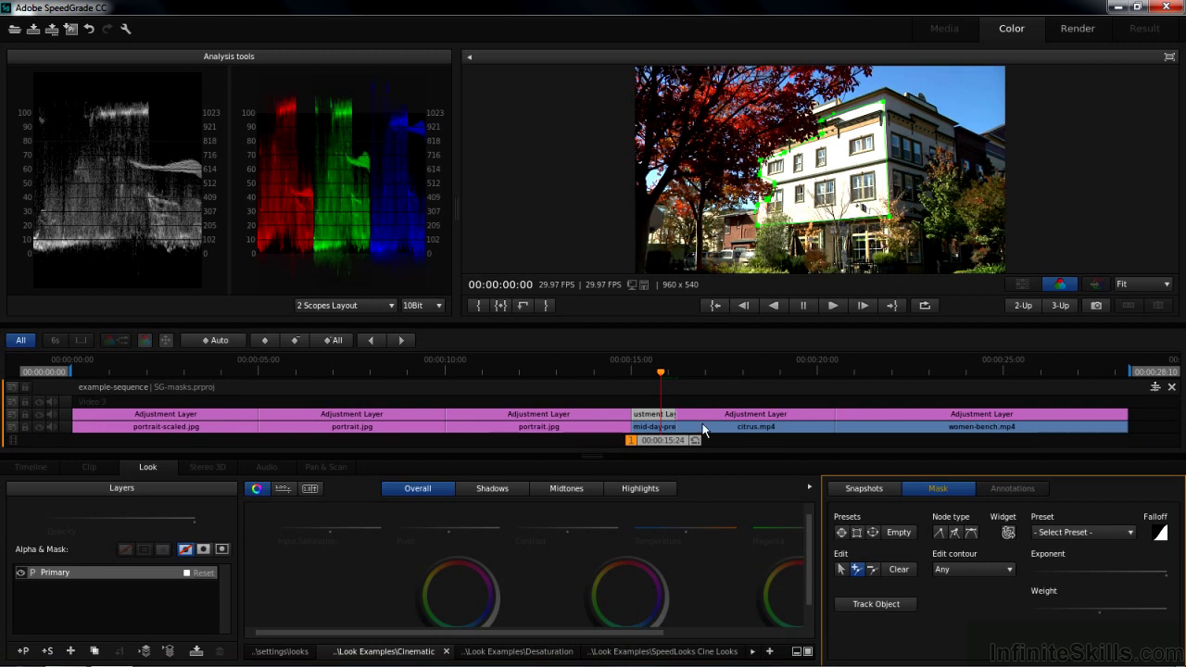
Set the building adjustment layer's Temperature to 0.40 and limit the grade to the inside of the facade mask
left_click(686, 528)
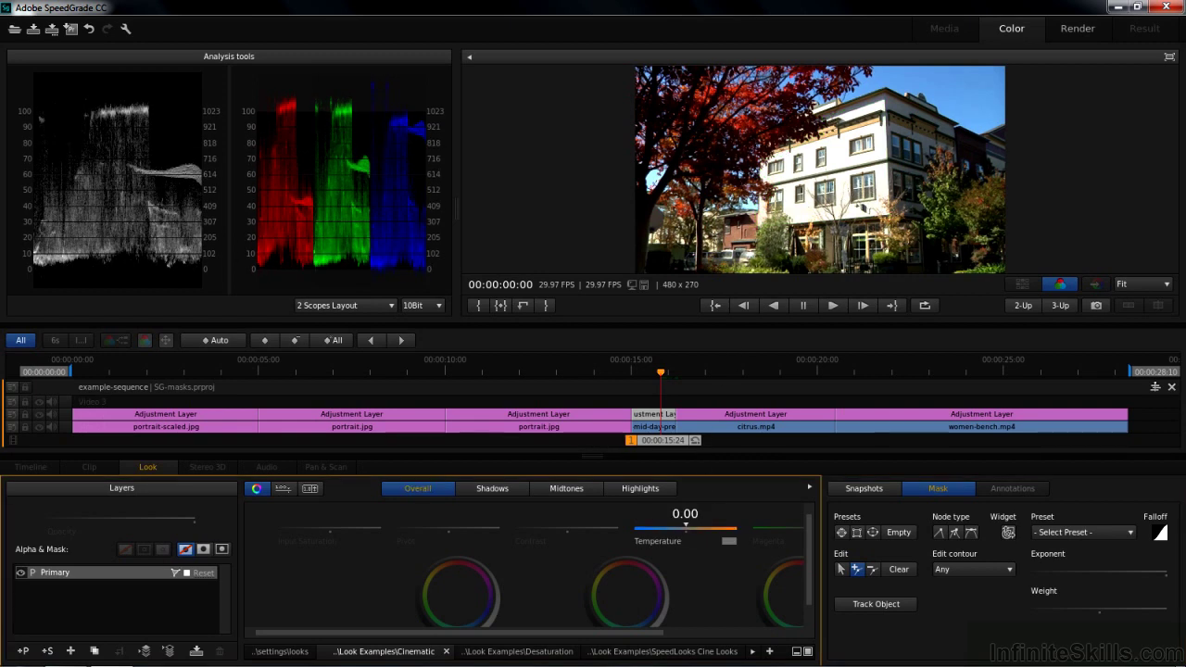
mouse_move(685, 524)
left_mouse_down()
mouse_move(706, 525)
mouse_move(683, 521)
left_mouse_up()
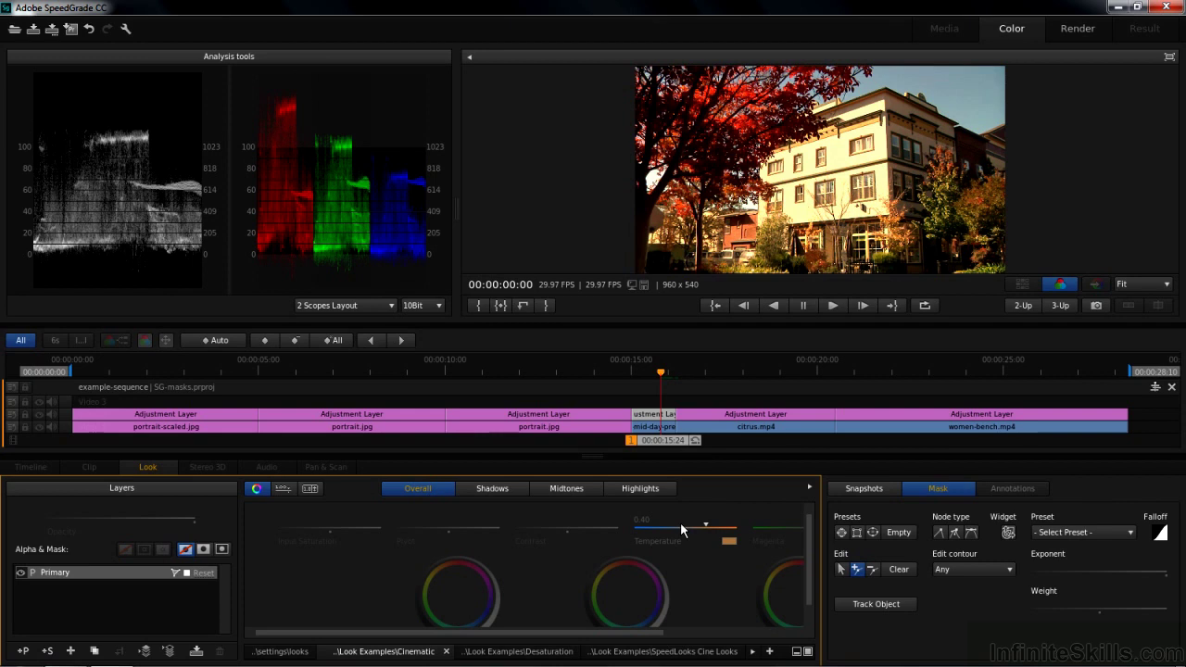
left_click(204, 549)
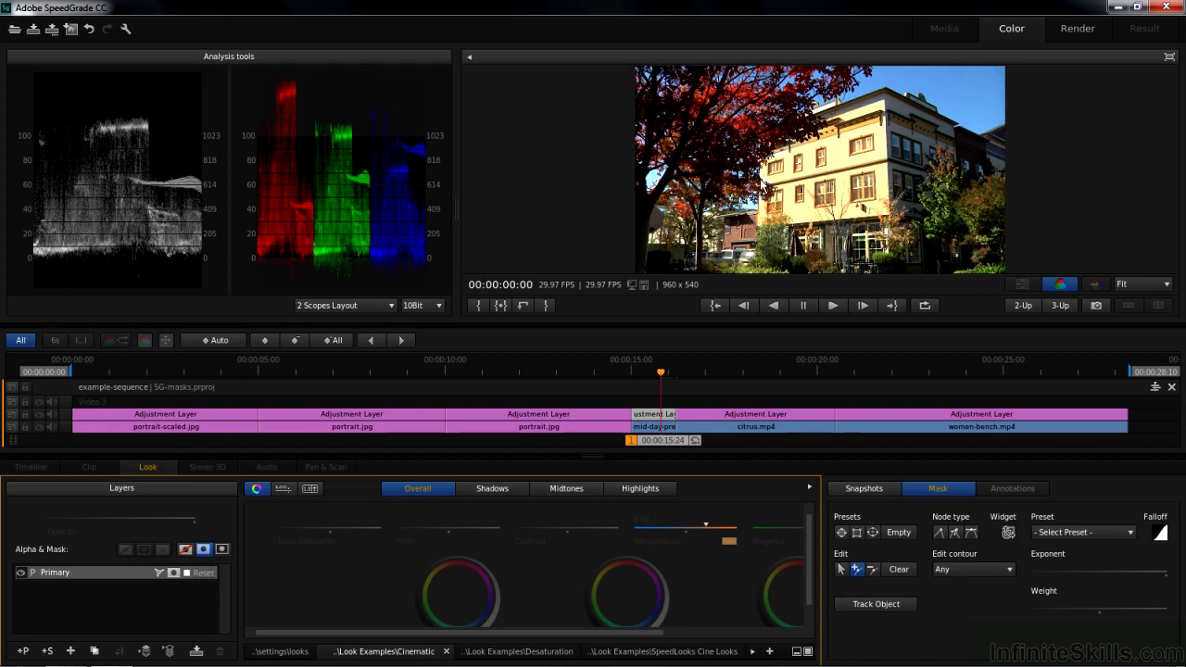
Show the facade mask with its widget and spread the soft edge outward along the left side beside the tree
left_click(922, 498)
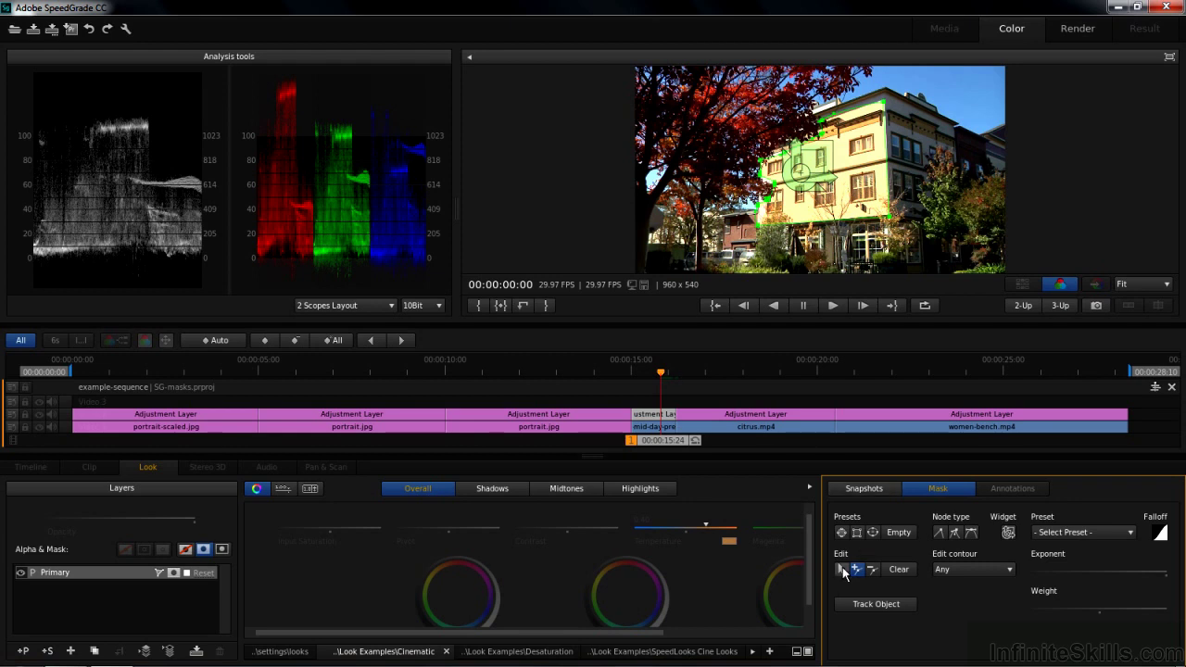
left_click(842, 570)
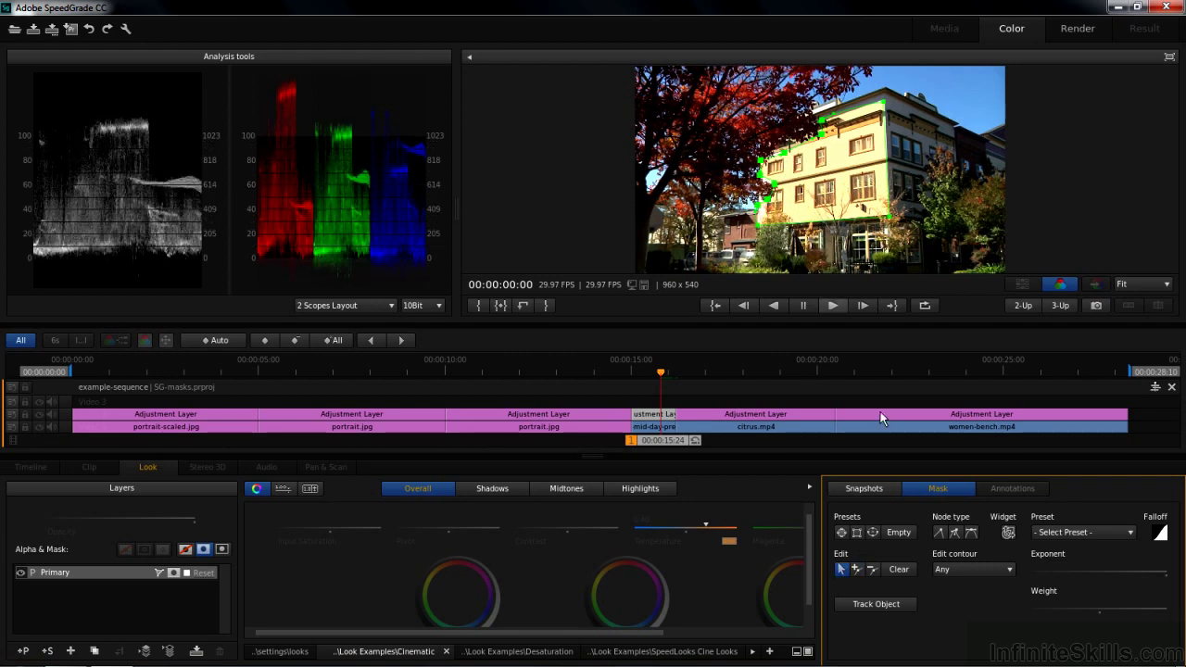
left_click(1007, 532)
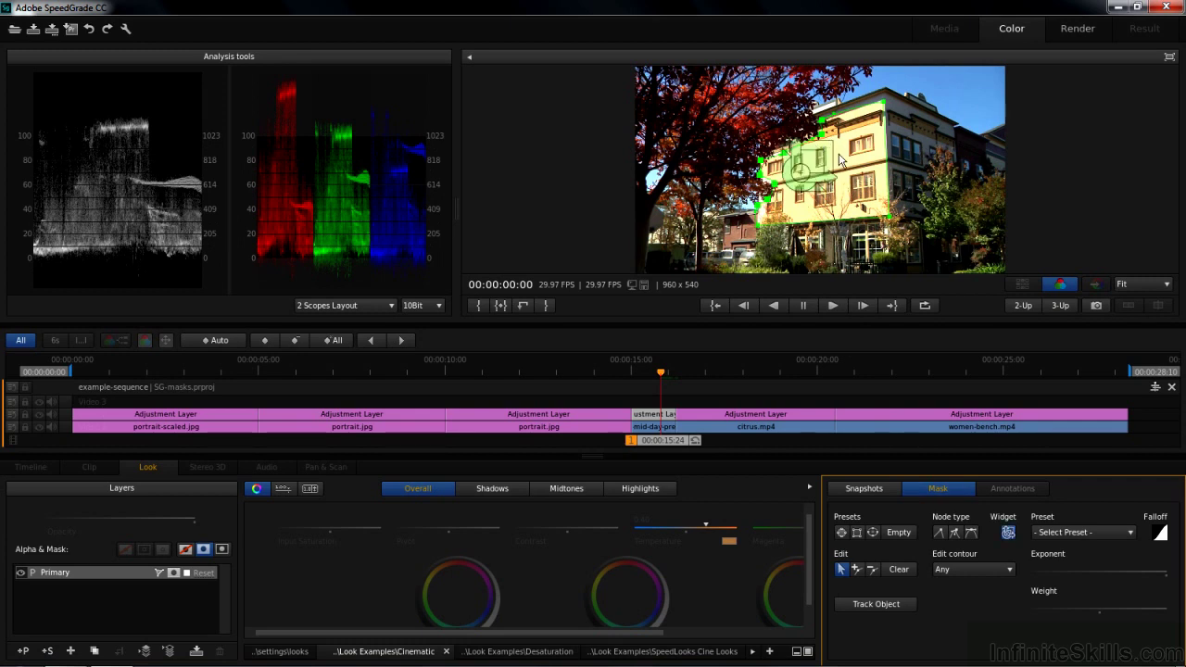
left_click_drag(816, 148, 1116, 212)
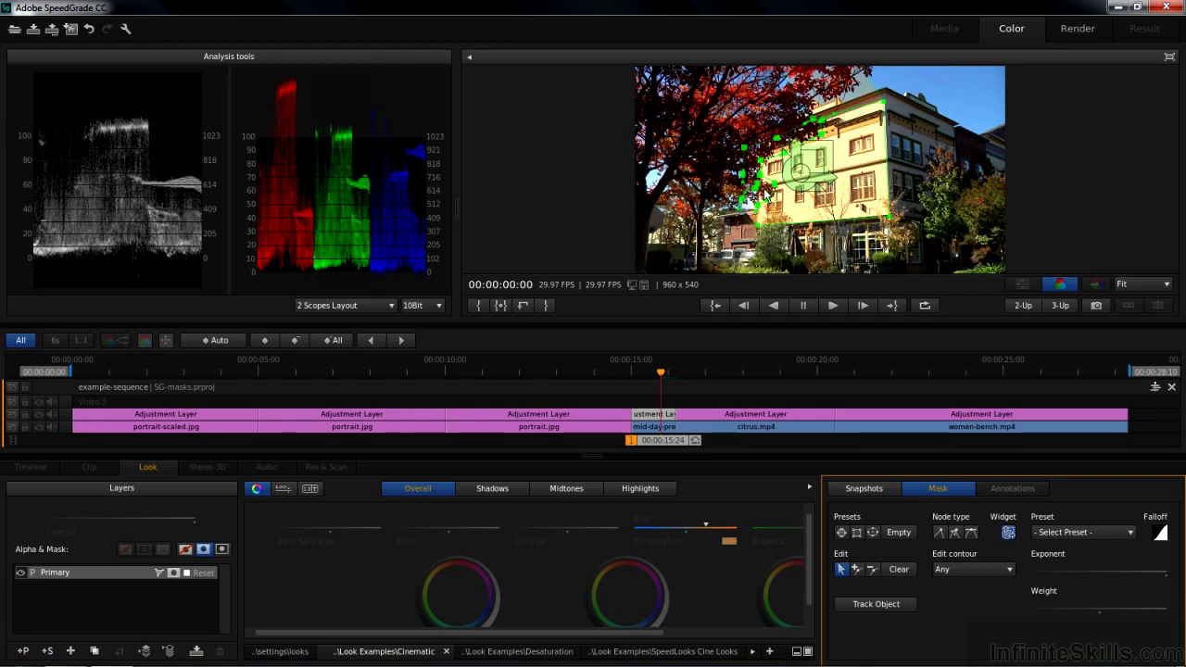
Move the playhead to 00:00:18:09 on the citrus.mp4 clip
left_click(753, 367)
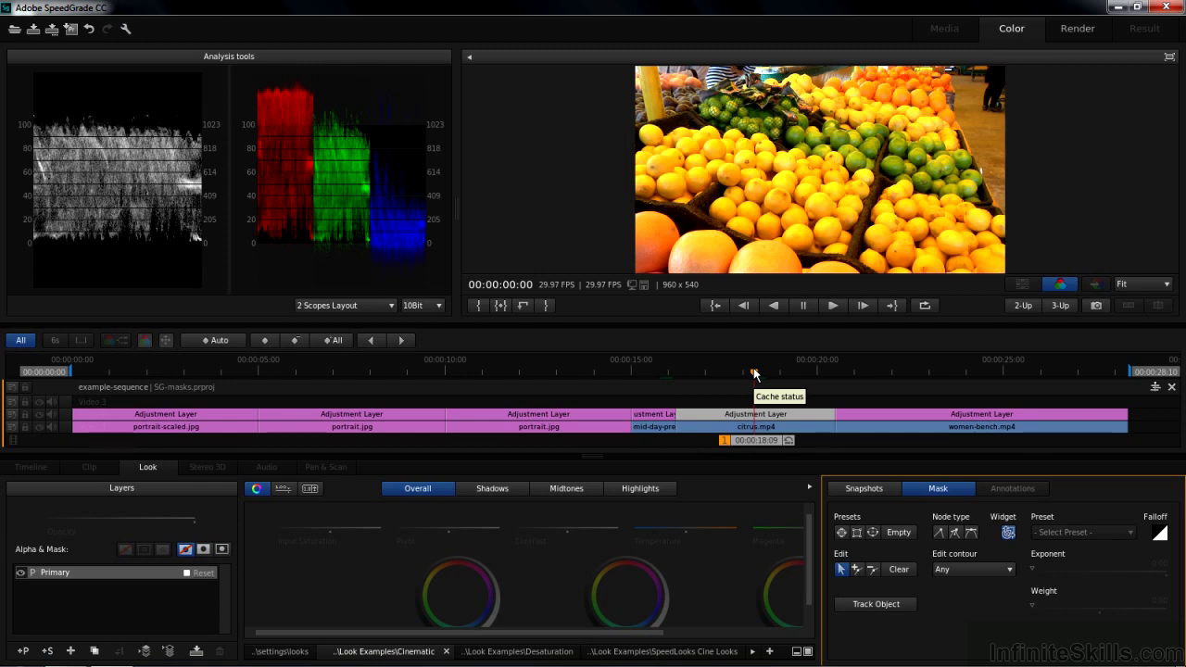
left_click(857, 570)
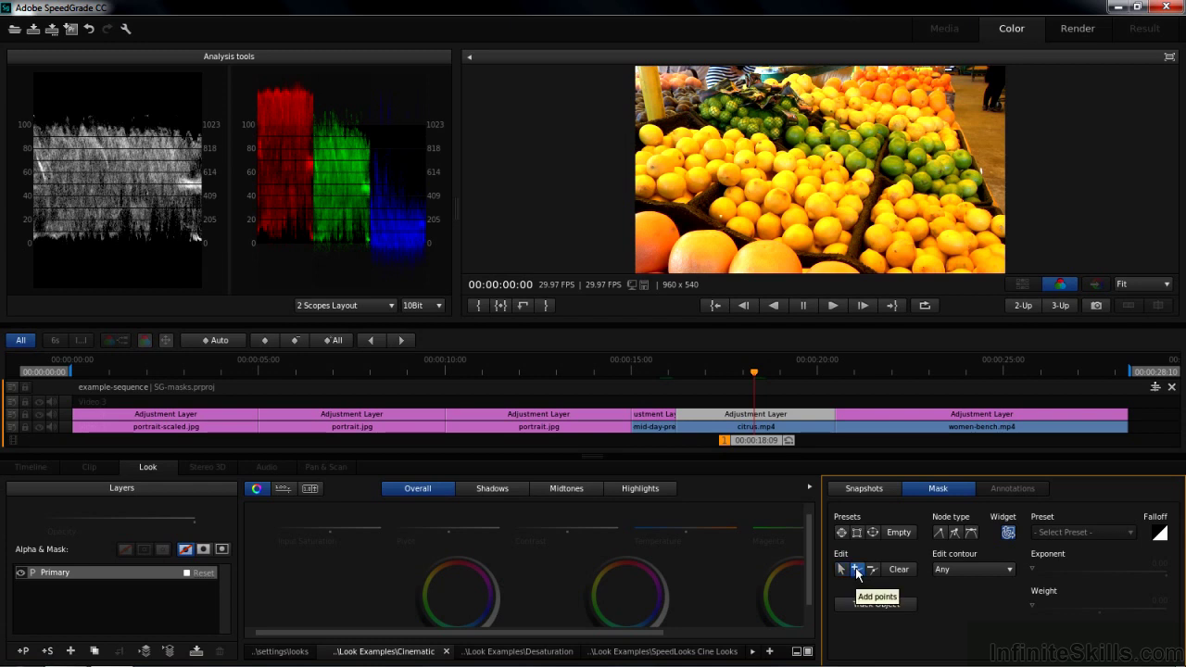
left_click(683, 113)
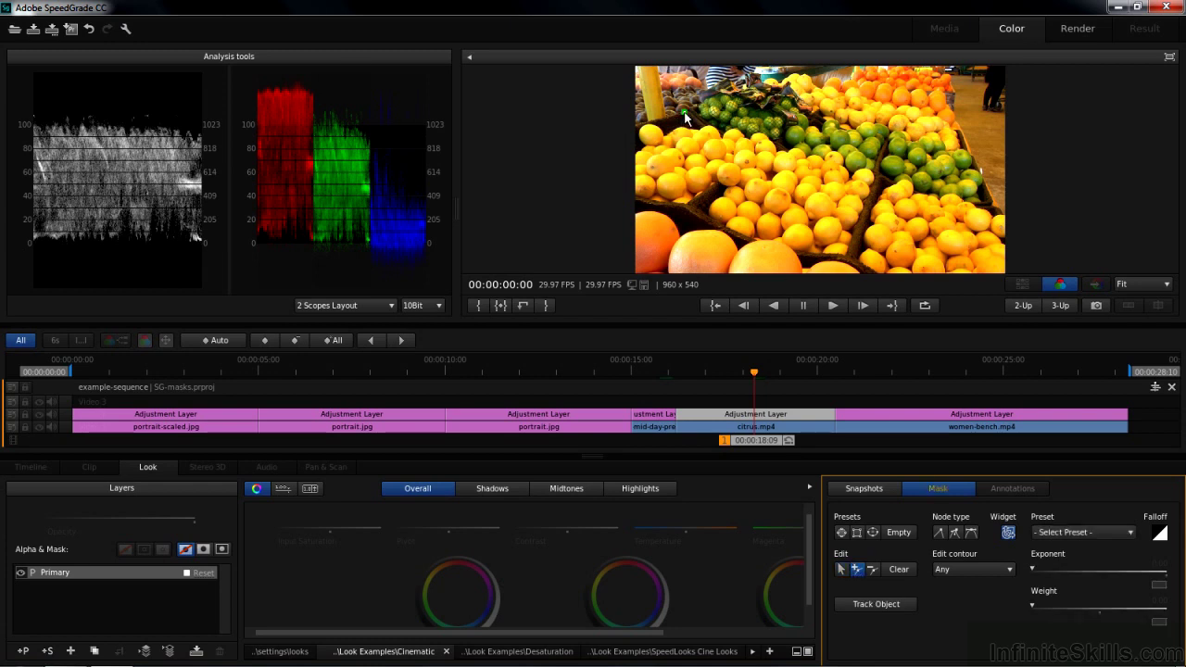
left_click(780, 148)
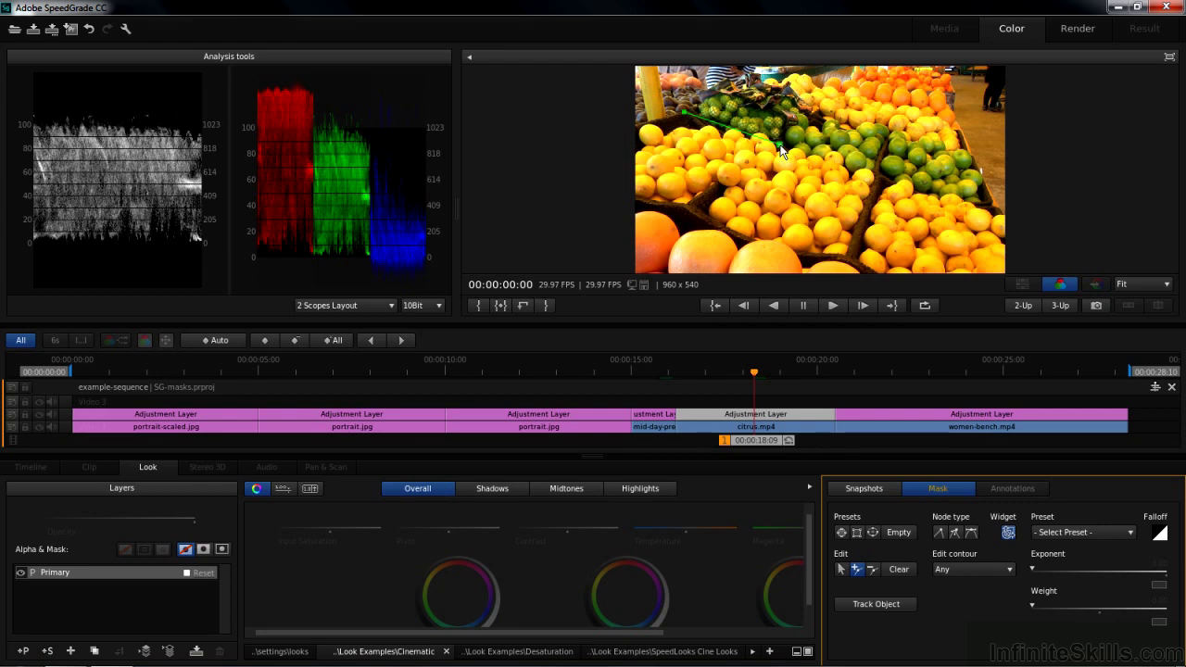
left_click(765, 209)
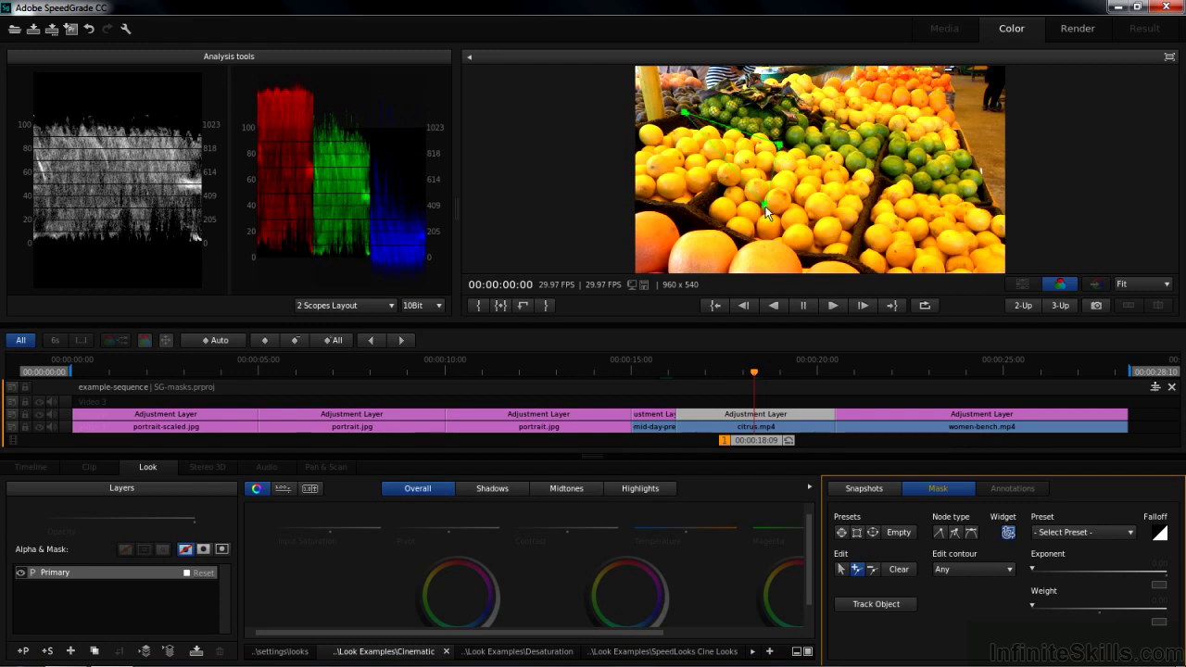
left_click(719, 133)
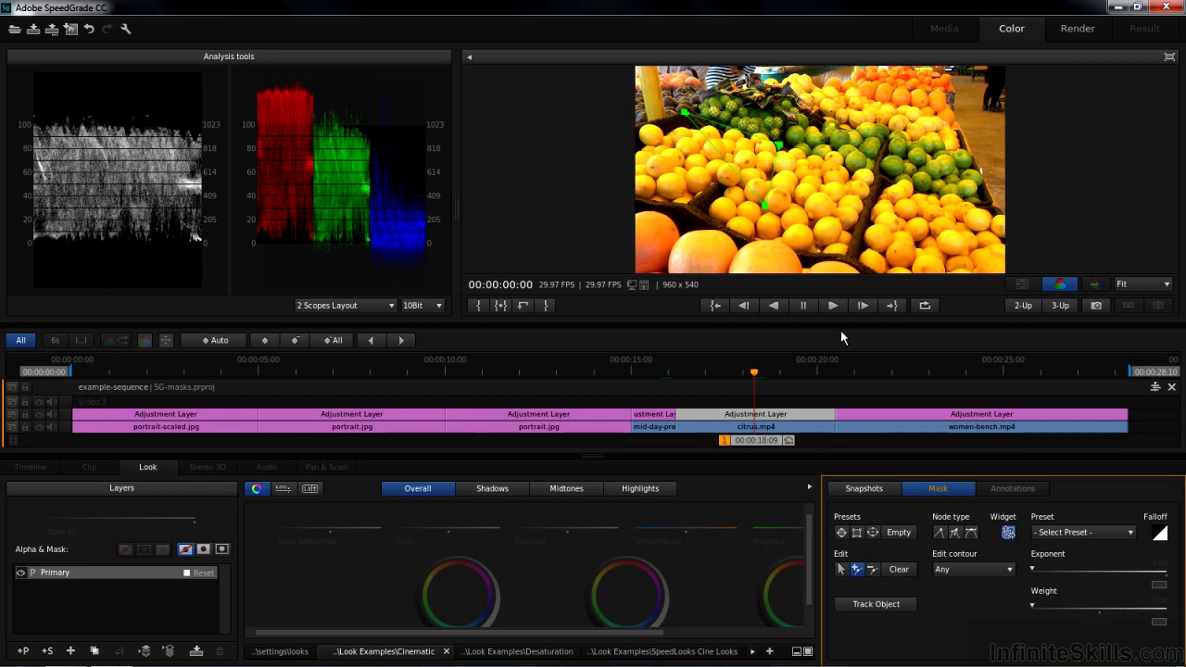
left_click(898, 532)
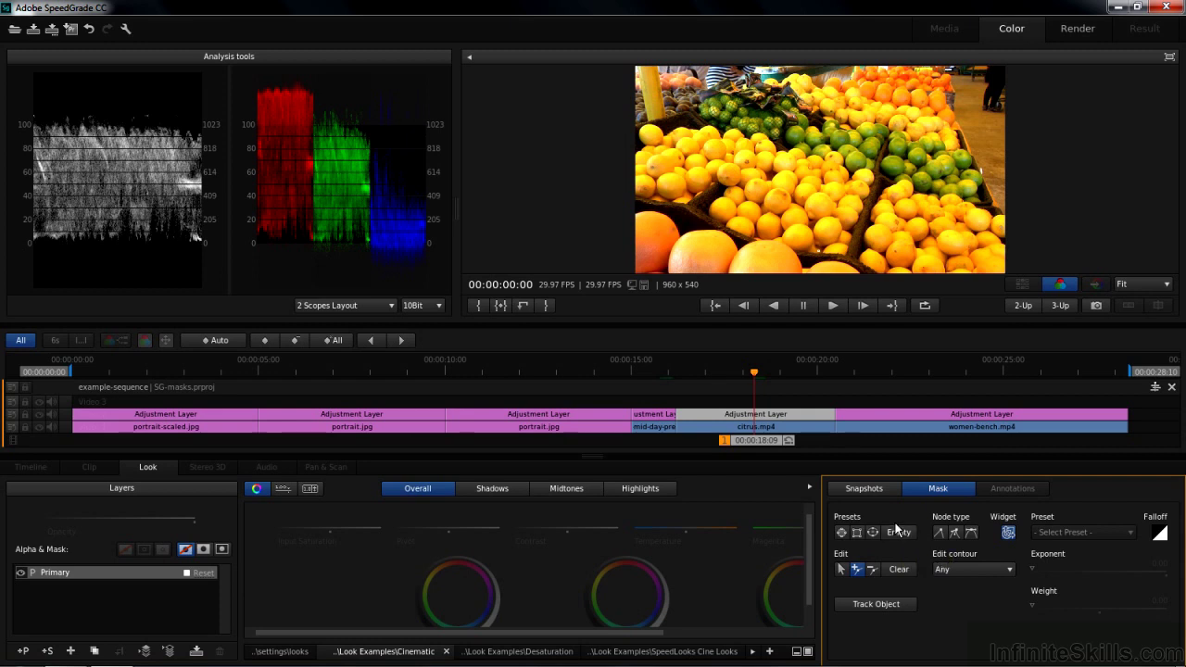
Darken the citrus.mp4 clip and fit a rectangular mask's four corners to the front bins of yellow citrus
left_click_drag(639, 561, 462, 555)
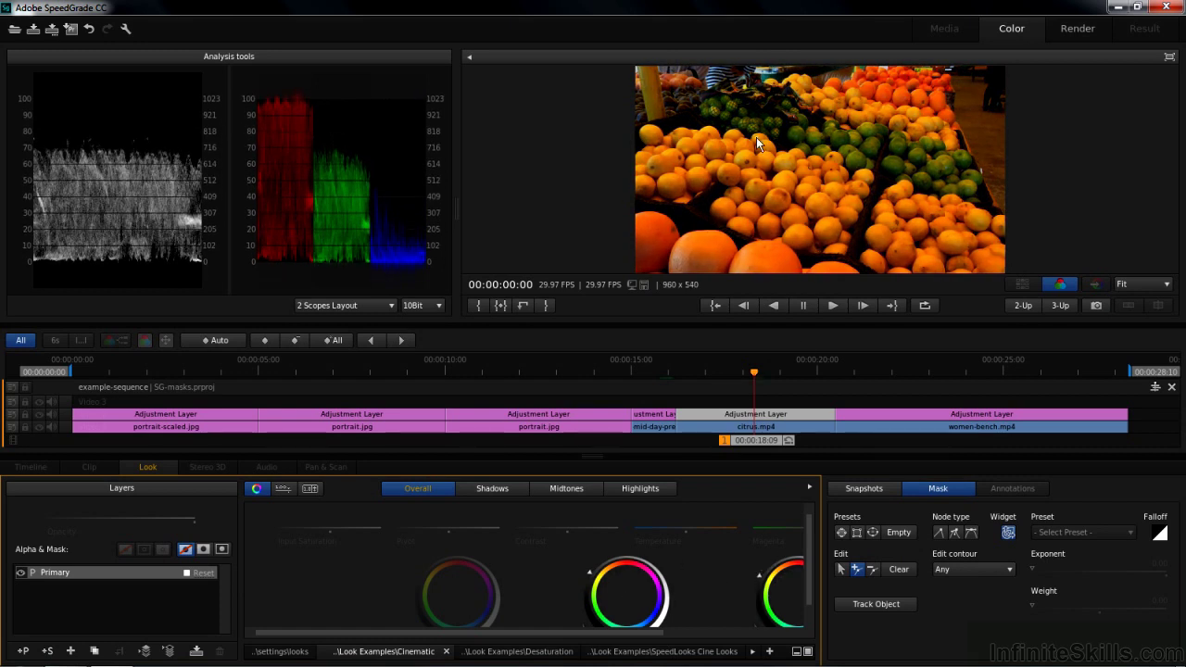
left_click(862, 531)
left_click(841, 568)
left_click_drag(769, 118, 687, 115)
left_click_drag(775, 227, 636, 203)
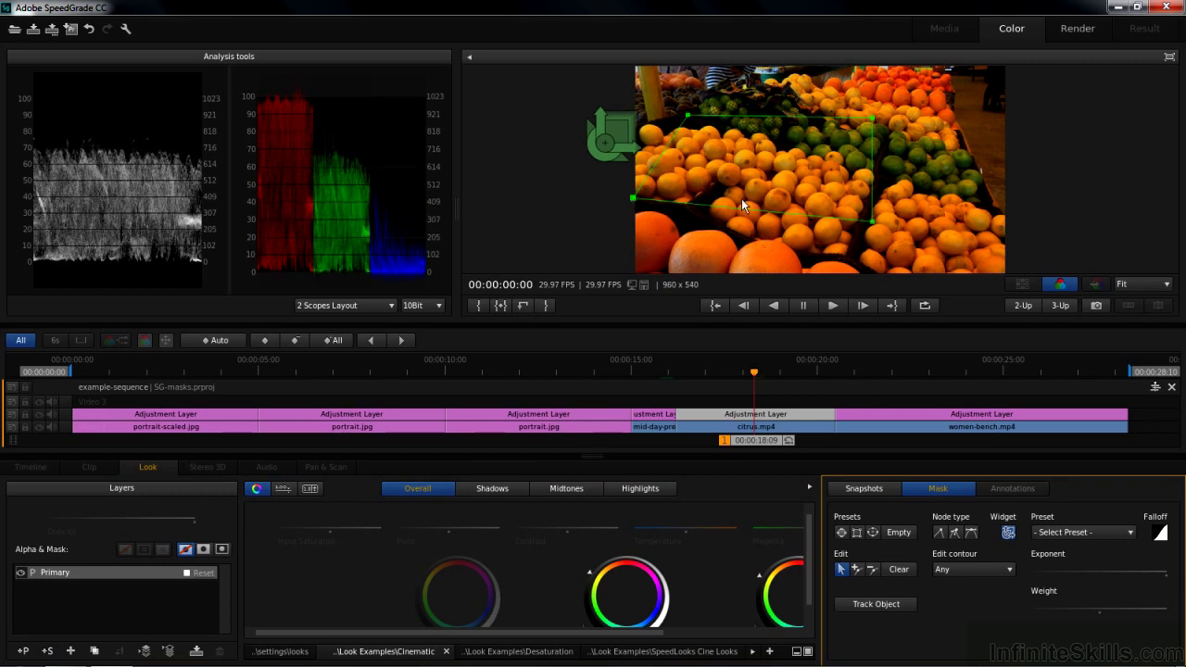
left_click_drag(873, 220, 852, 263)
left_click_drag(872, 123, 879, 171)
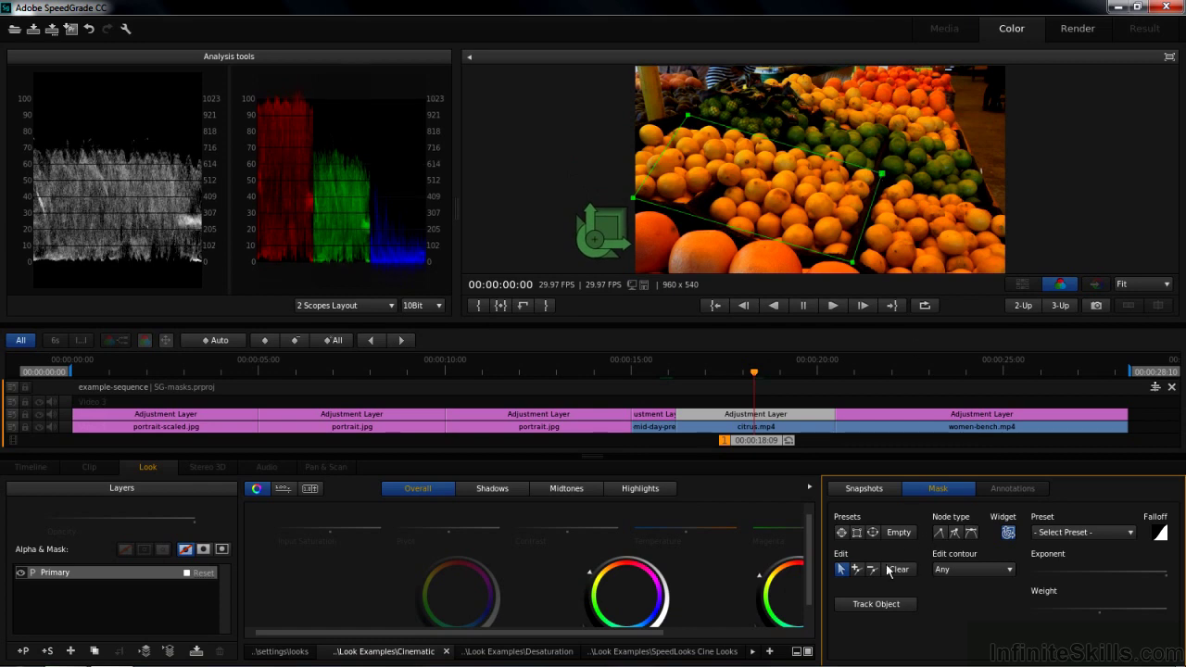
Add control points around the mask's upper-left corner to wrap it around the yellow citrus
left_click(856, 569)
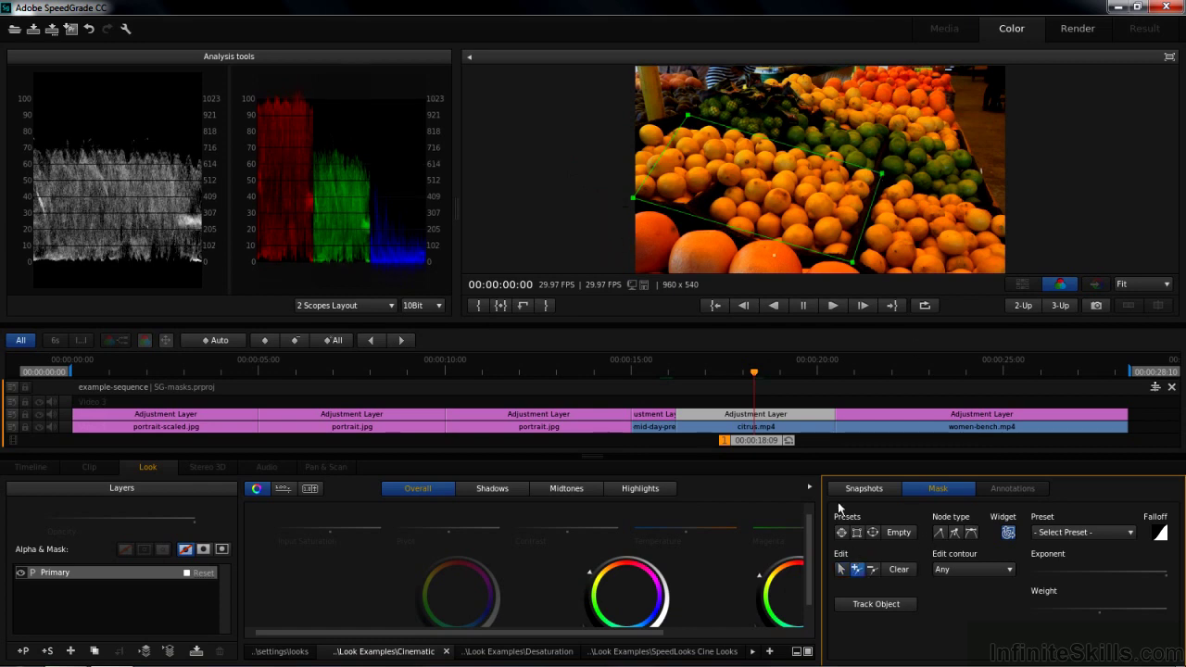
left_click(629, 155)
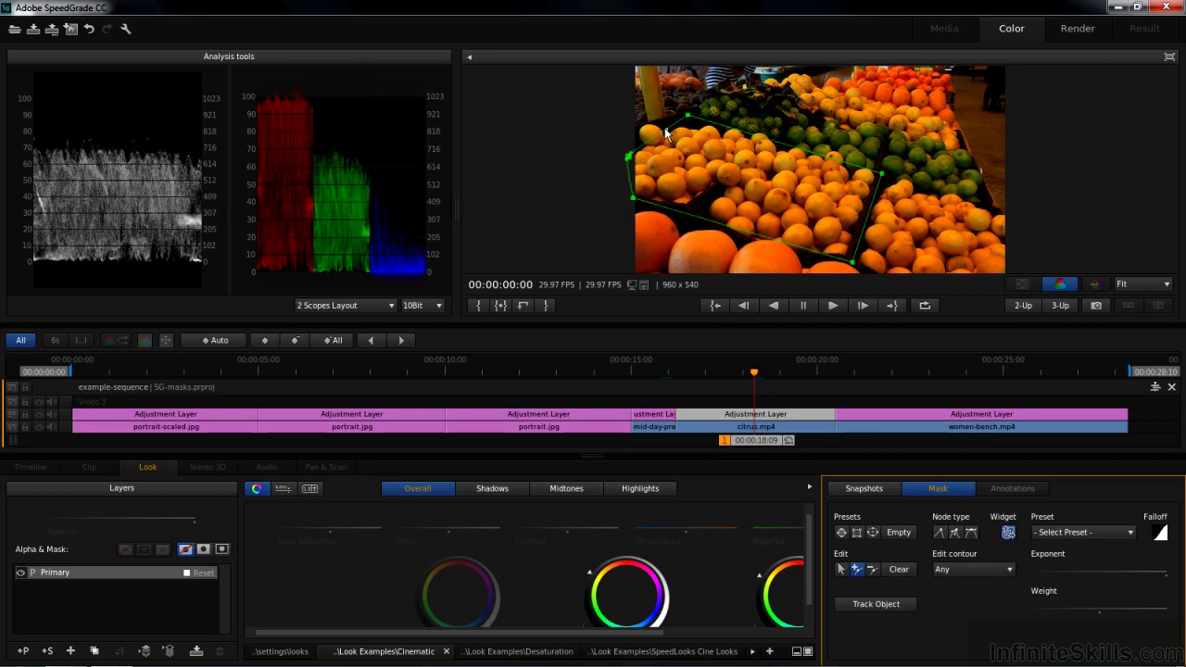
left_click(640, 123)
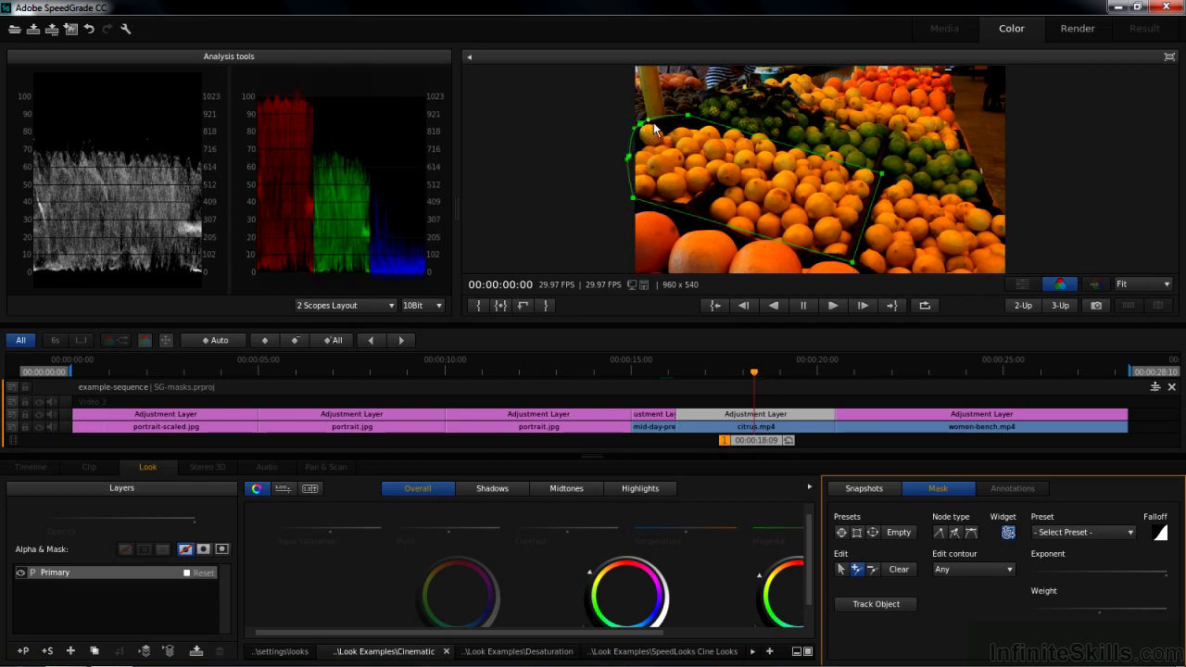
left_click(664, 127)
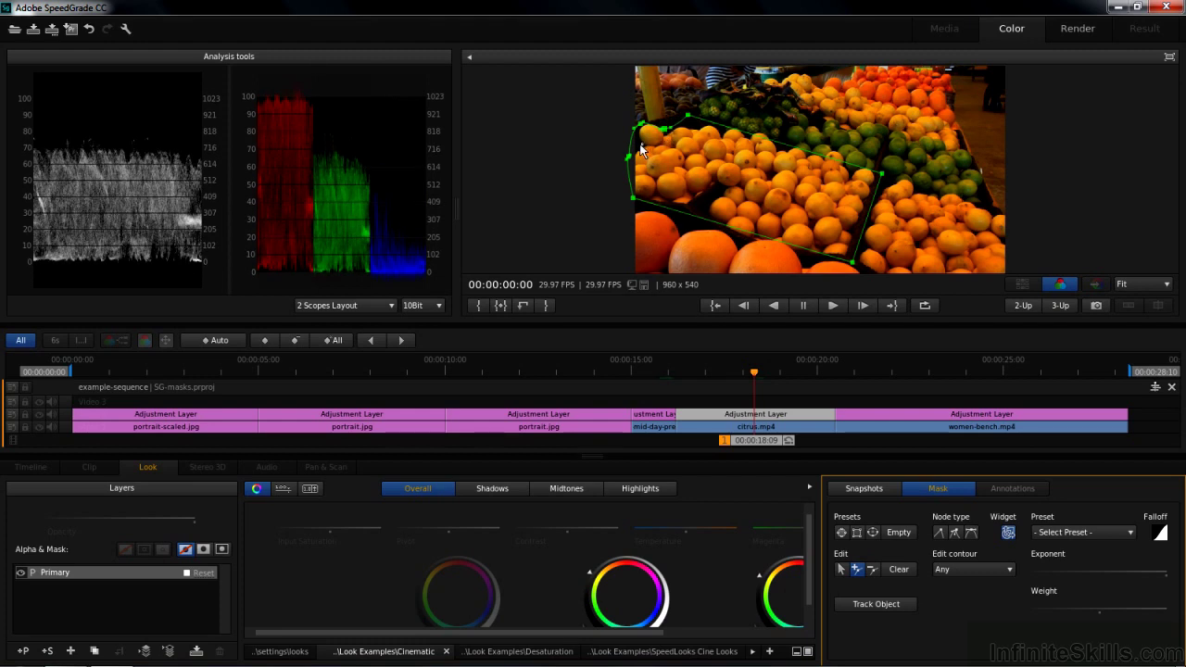
Add control points along the mask's lower edge, following the boundary between the yellow citrus and the large oranges
left_click(674, 204)
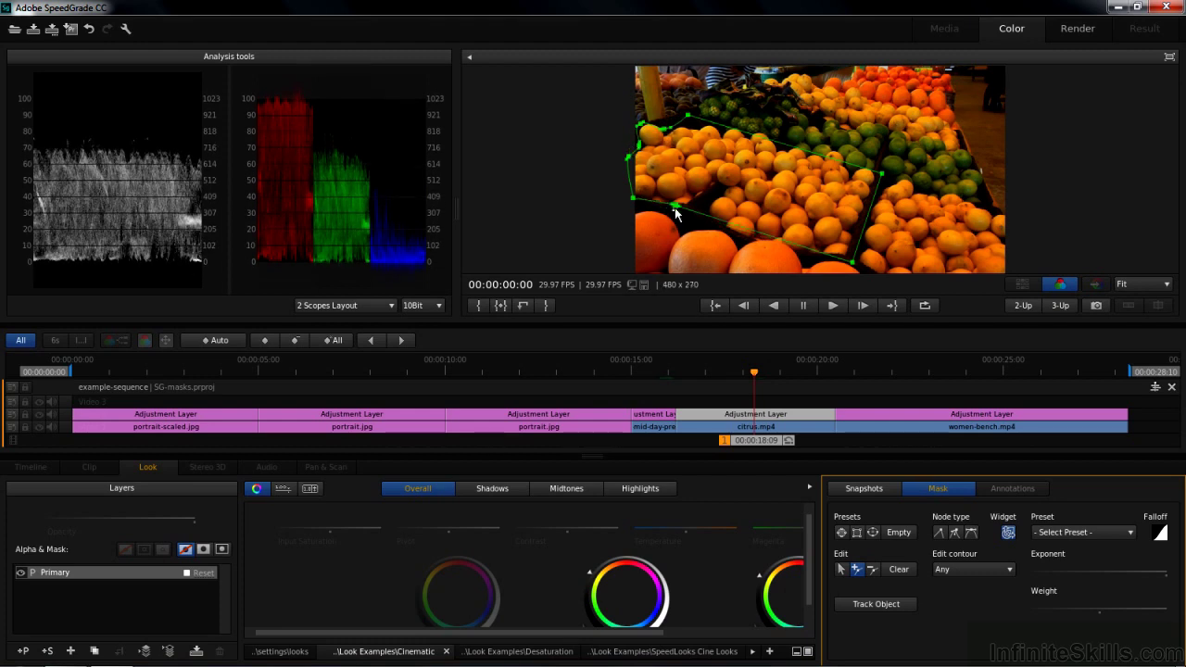
left_click(731, 229)
left_click(715, 226)
left_click(756, 238)
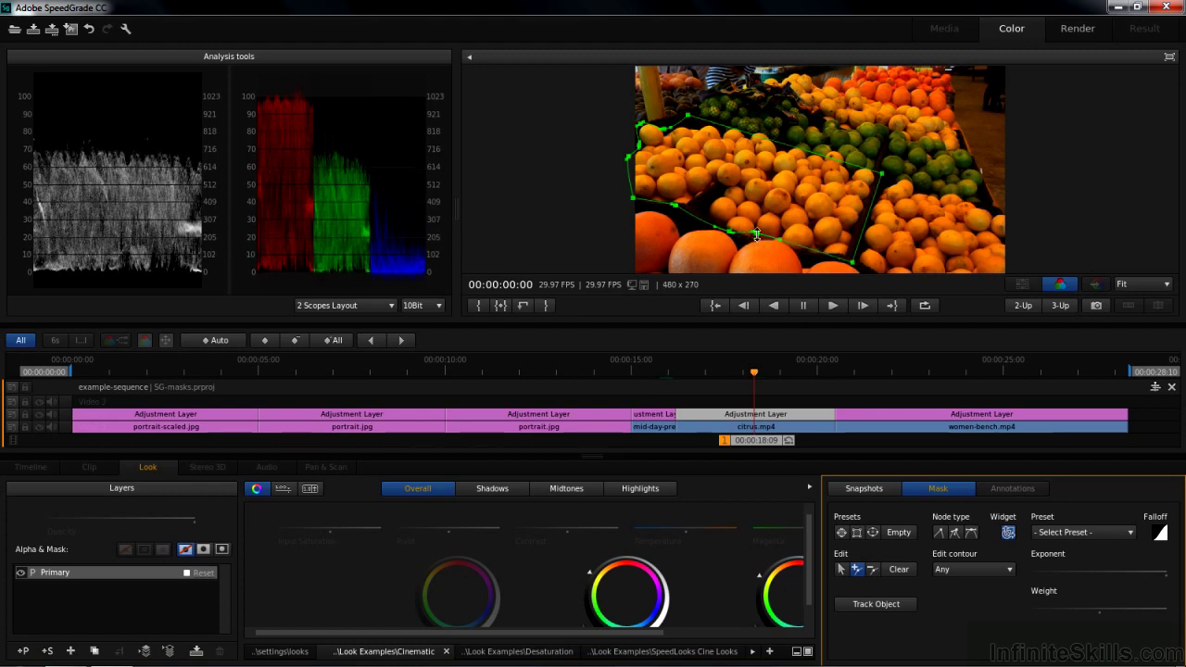
left_click(796, 250)
left_click(808, 258)
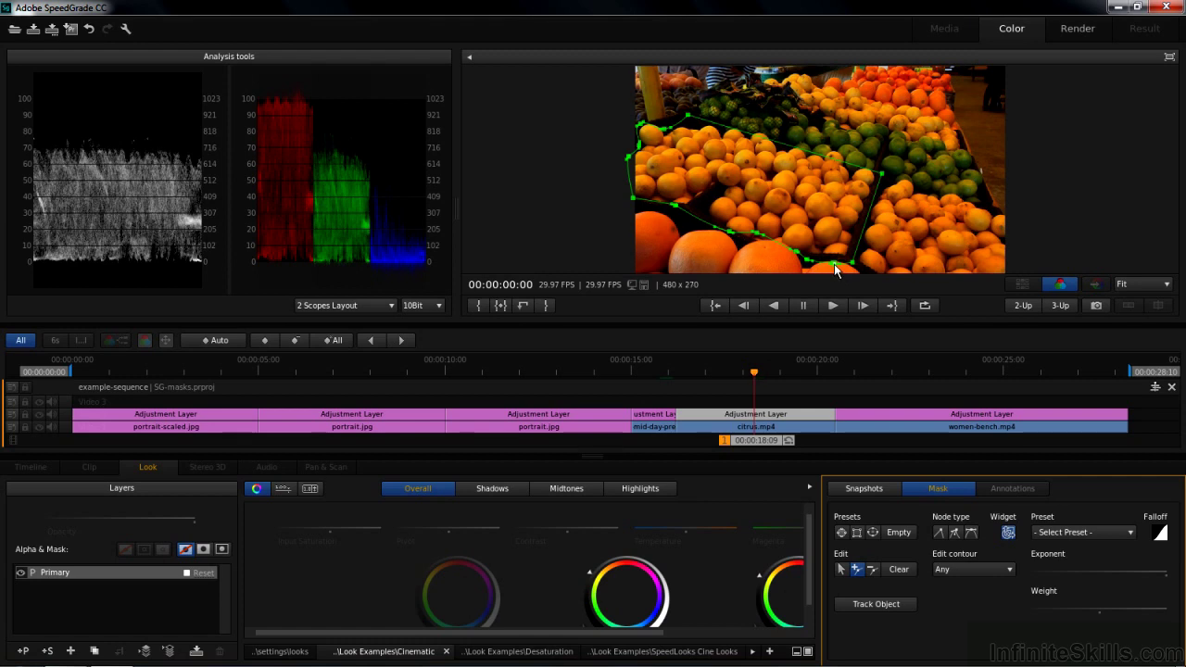
left_click(834, 259)
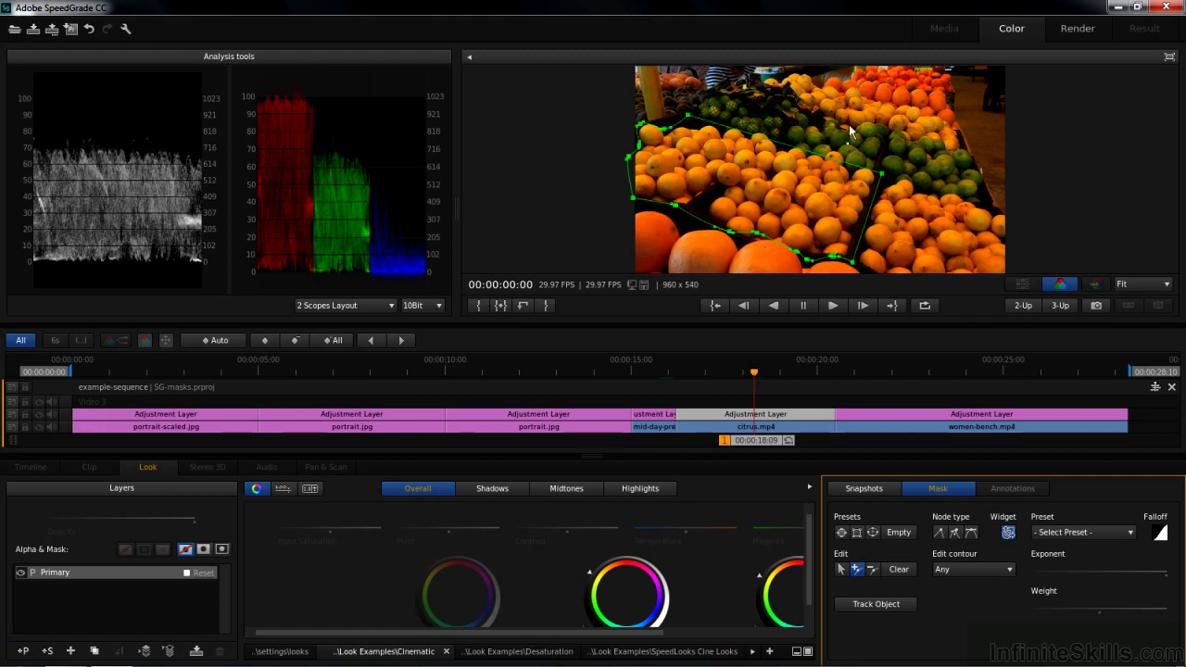
Add control points along the mask's upper edge below the green fruit and limit the grade to outside the mask
left_click(852, 166)
left_click(805, 152)
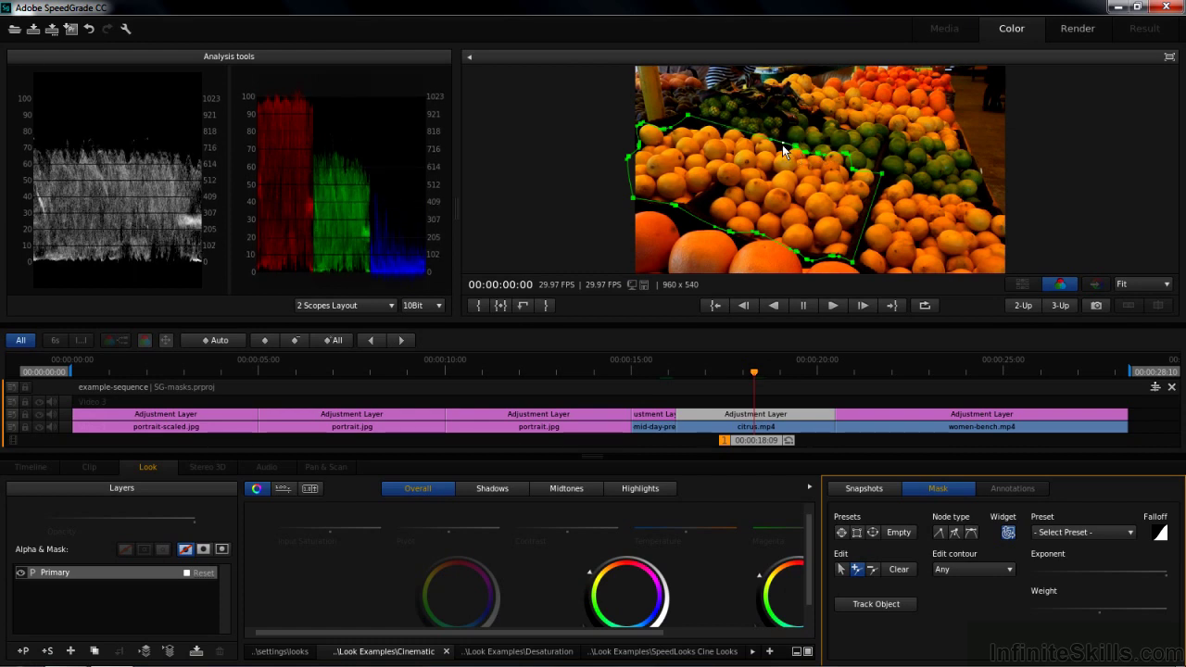
left_click(785, 148)
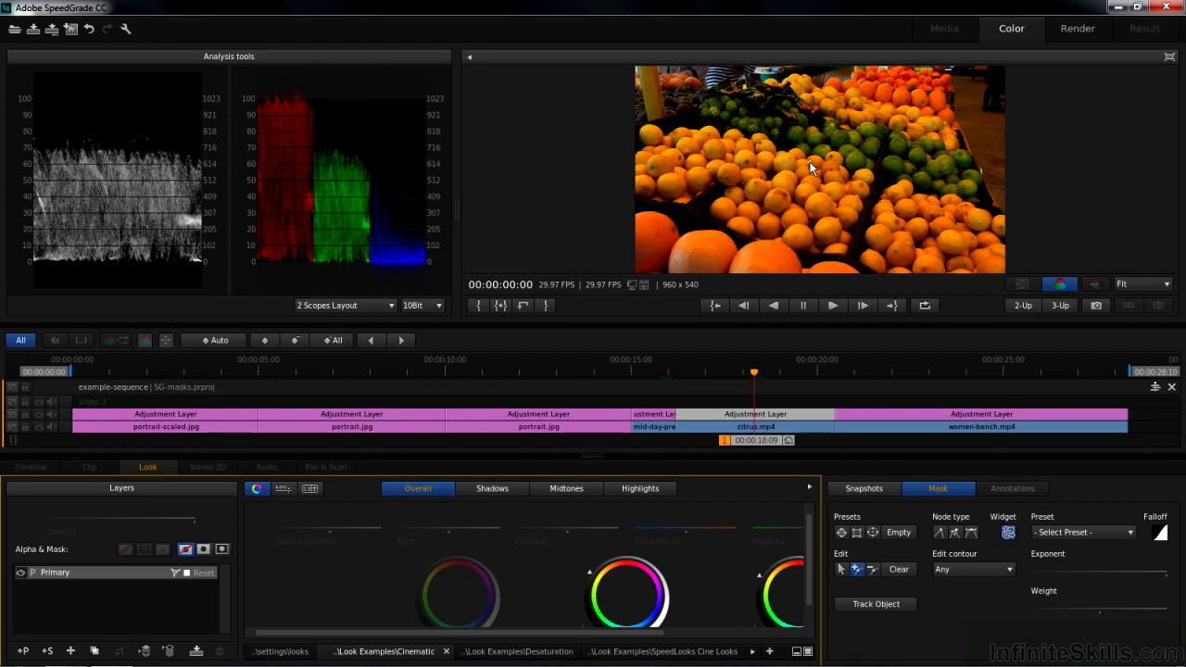
left_click(222, 550)
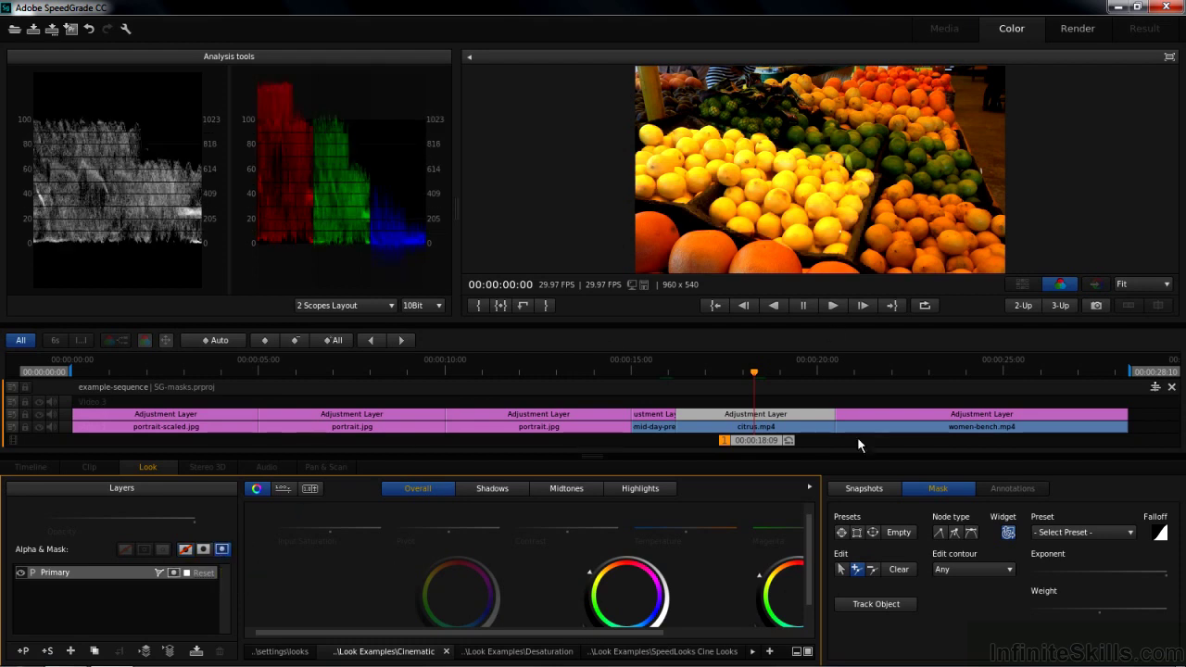
left_click(938, 491)
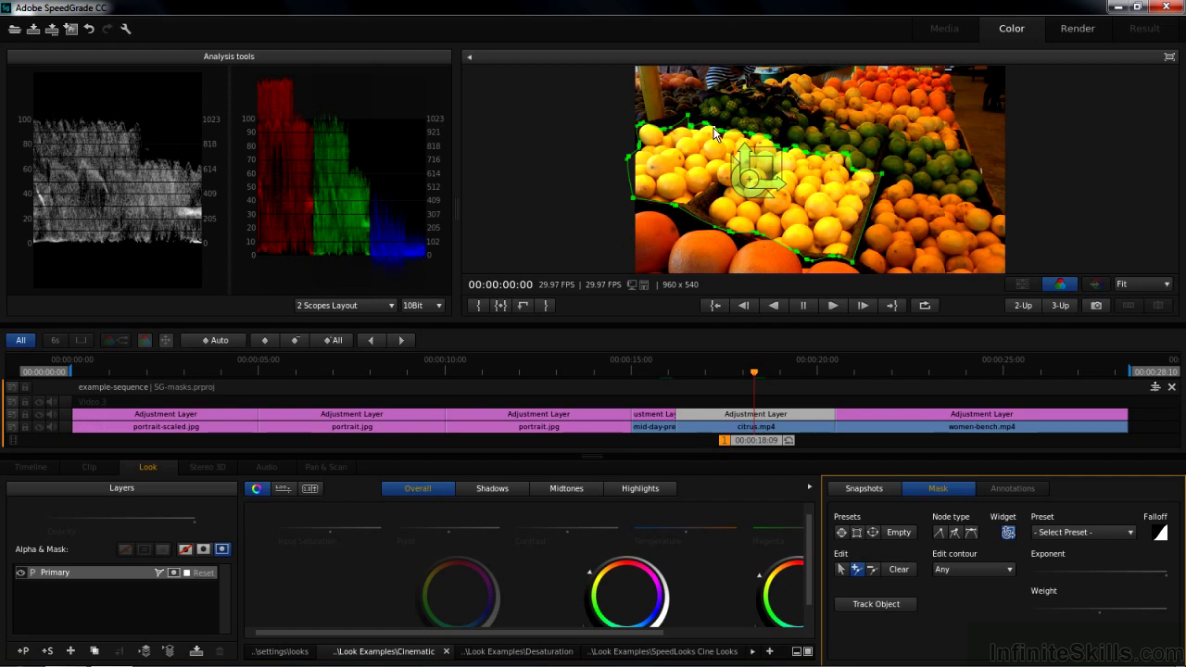
Move to 00:00:23:27 on the women-bench.mp4 clip and darken it by lowering the overall gamma and gain
left_click(963, 372)
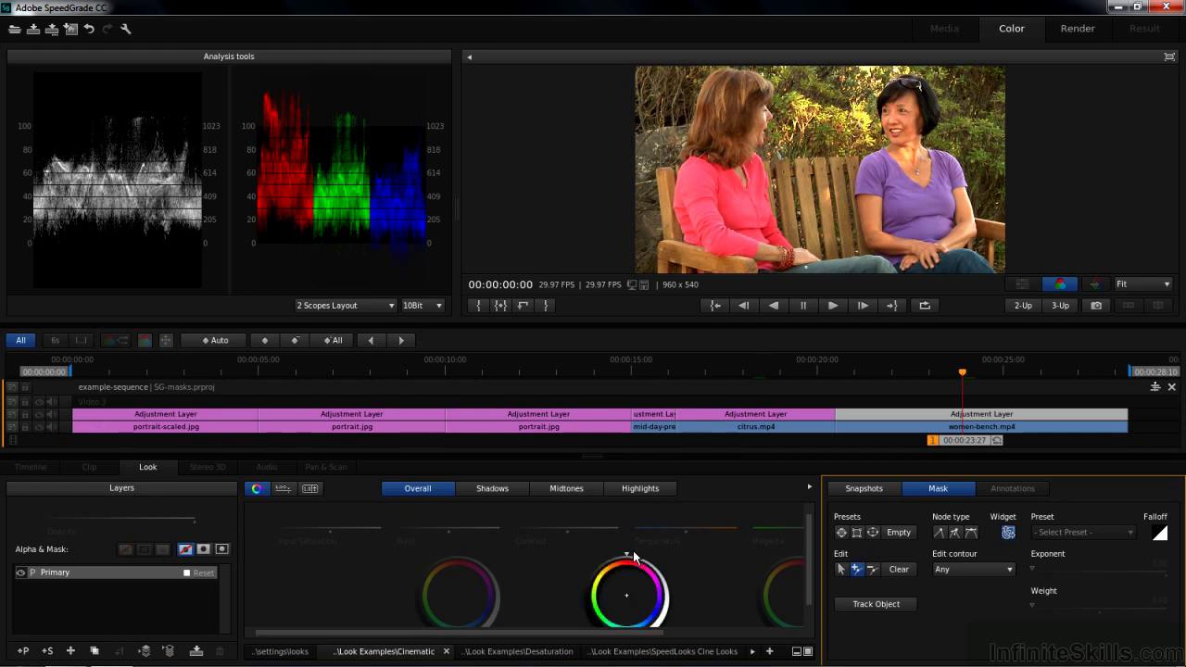
mouse_move(628, 560)
left_mouse_down()
mouse_move(511, 564)
mouse_move(556, 563)
left_mouse_up()
left_click_drag(795, 562, 679, 580)
Add a circular mask to the women-bench.mp4 adjustment layer and stretch it into a wide oval around both women
left_click(873, 531)
left_click(839, 569)
left_click_drag(846, 173, 879, 181)
left_click_drag(817, 141, 819, 127)
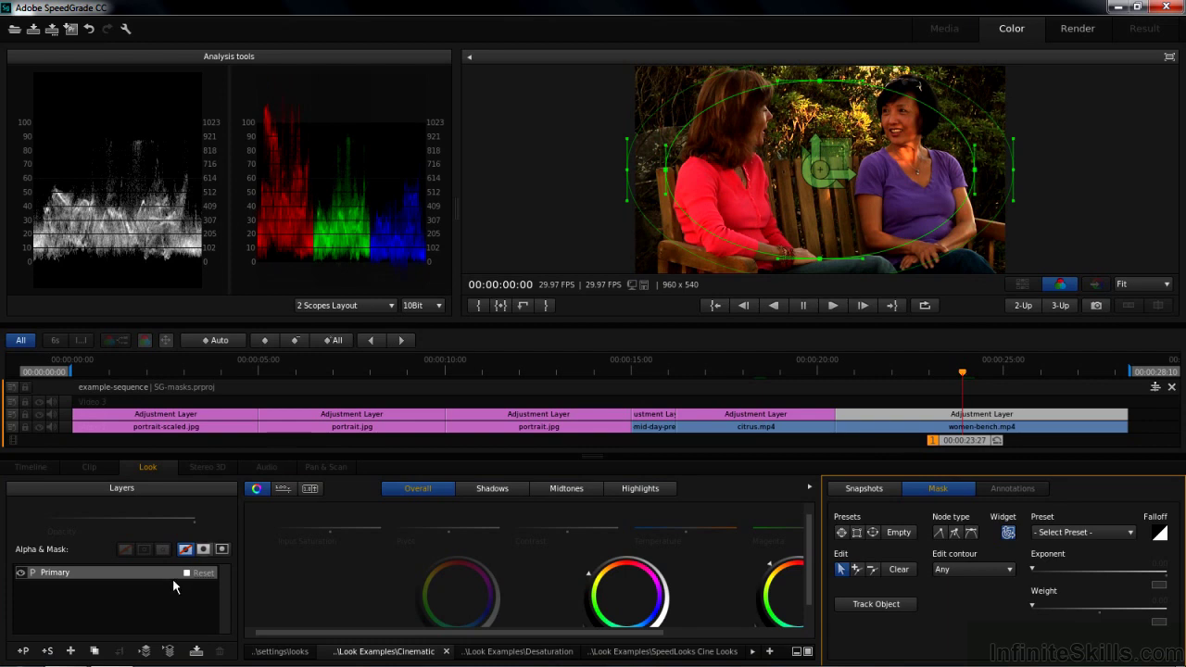
Limit the darkening to outside the oval mask and enlarge the mask slightly around the women
left_click(222, 548)
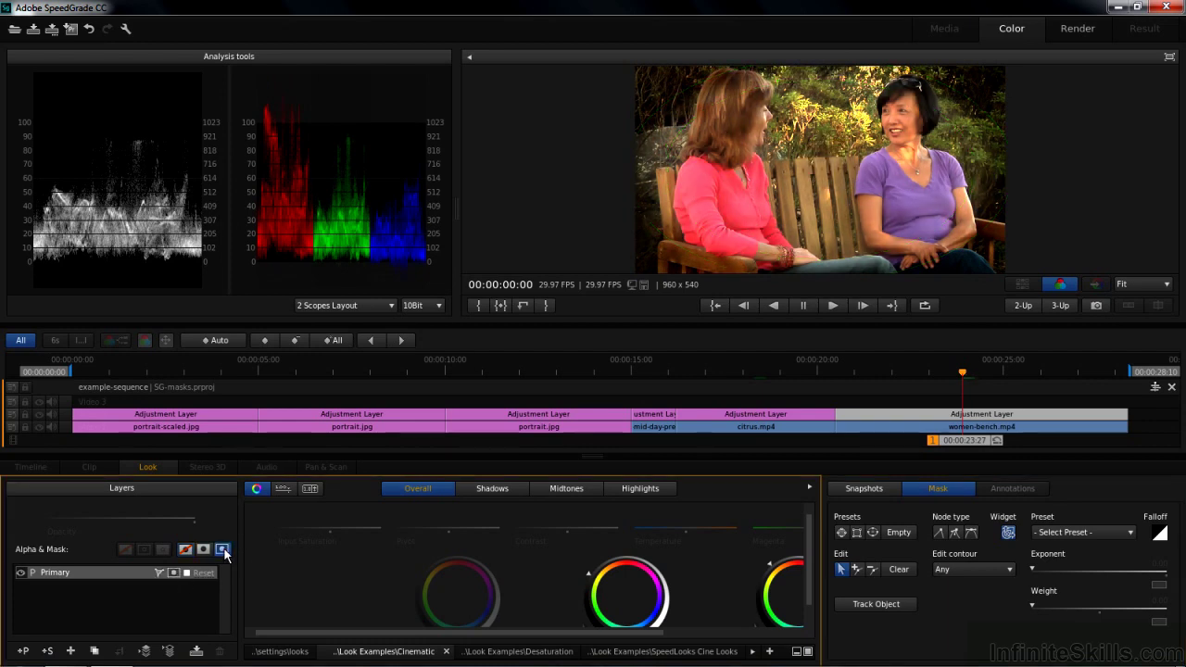
left_click(922, 491)
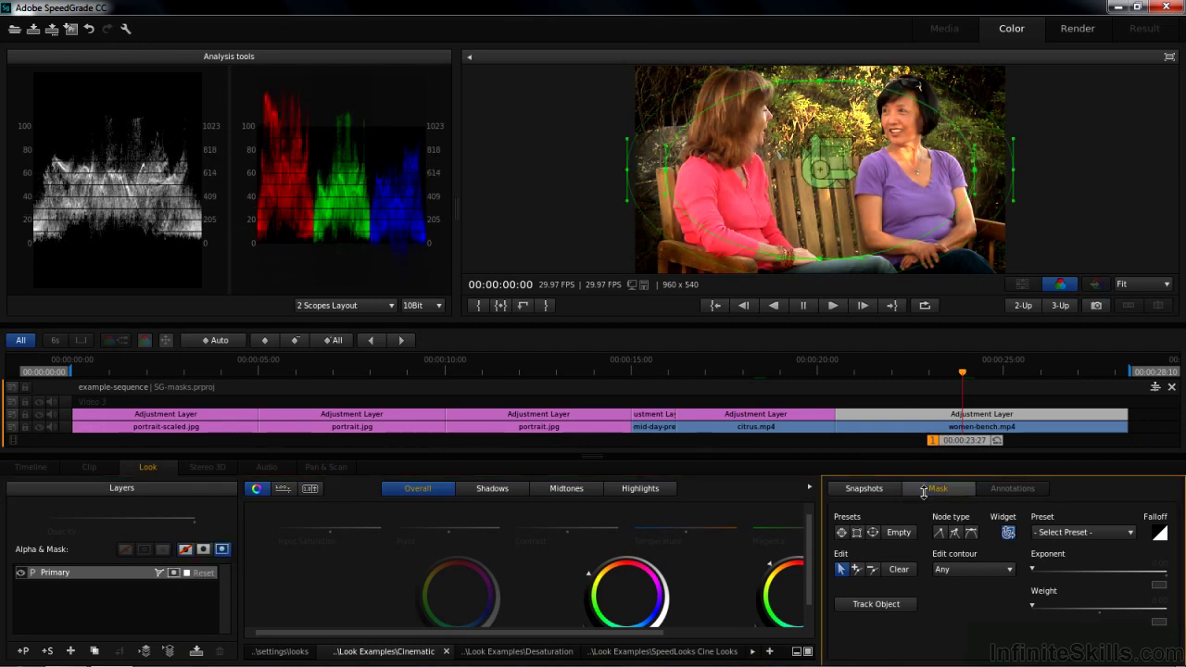
left_click_drag(846, 171, 814, 148)
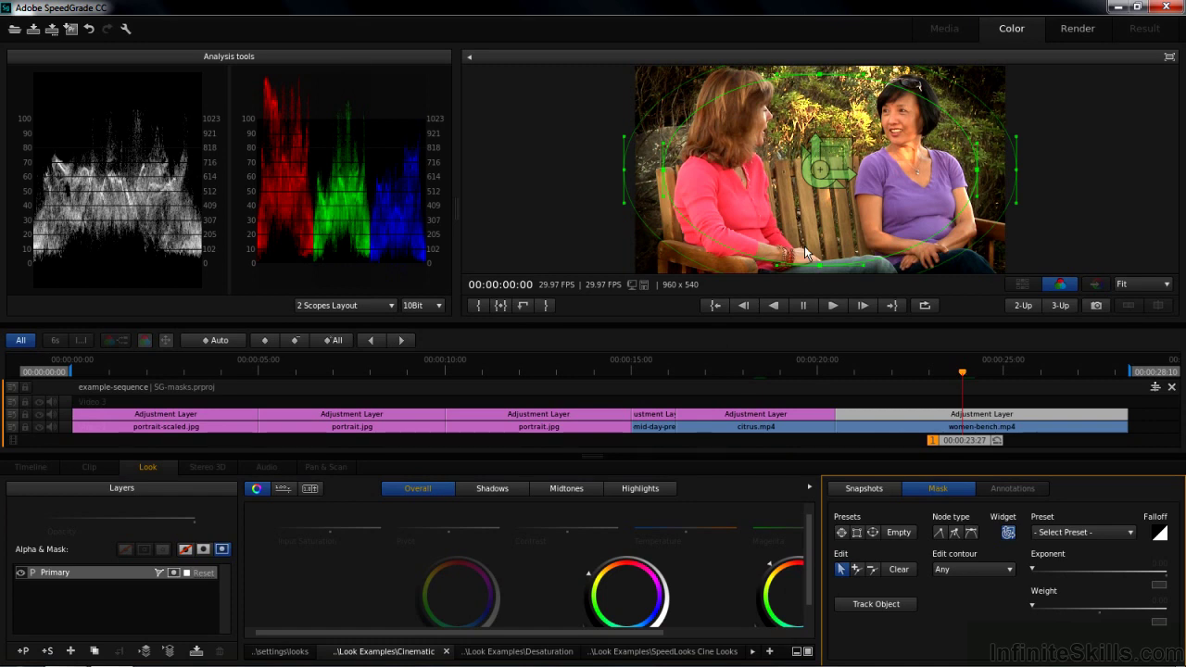
Add a second Primary layer above the masked one on the women-bench.mp4 adjustment layer
left_click(25, 653)
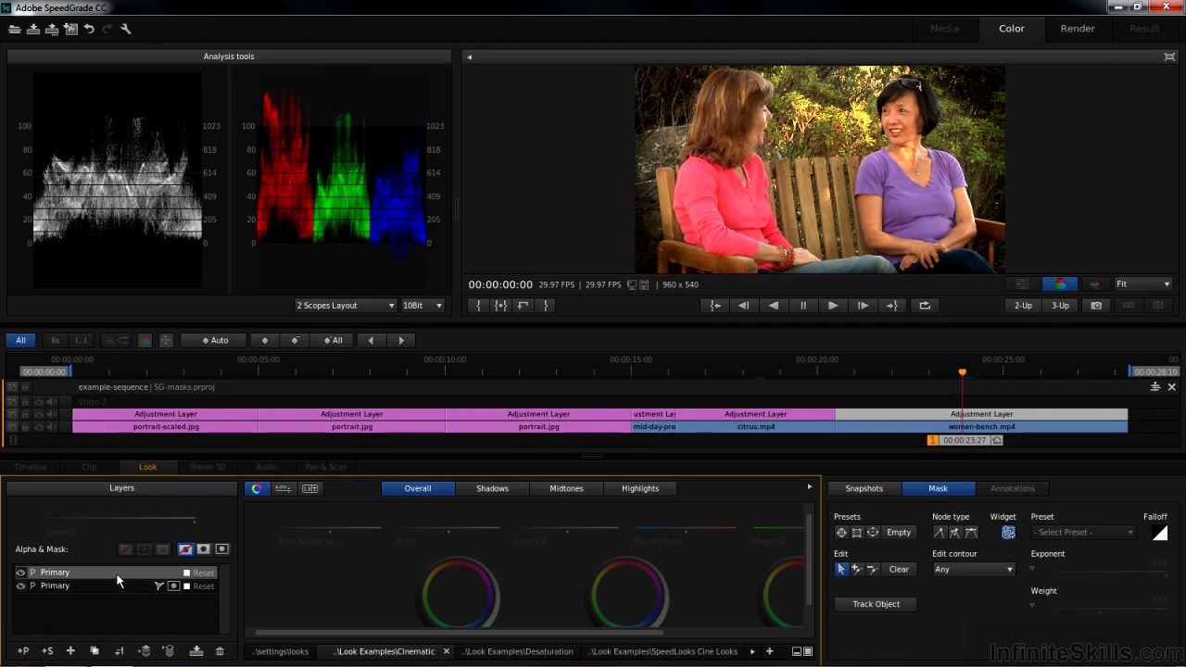
Reuse the lower layer's mask on the upper Primary layer and grade inside the oval with lower gamma and offset and slightly higher gain
left_click(120, 652)
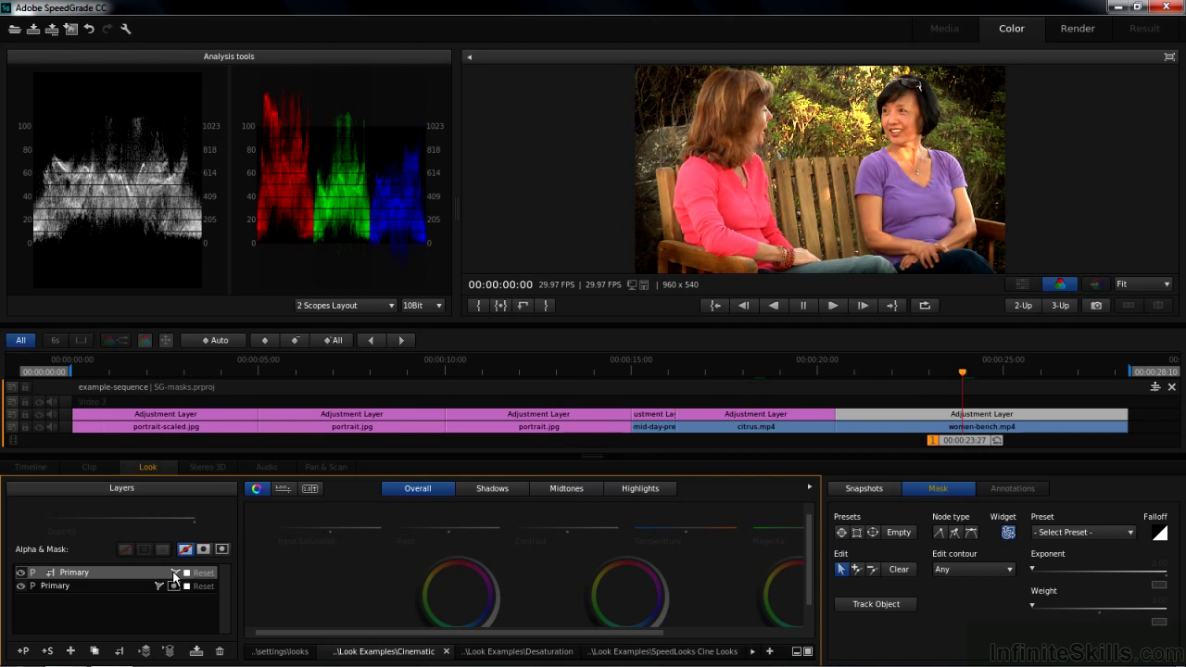
left_click(204, 550)
left_click_drag(627, 551, 574, 549)
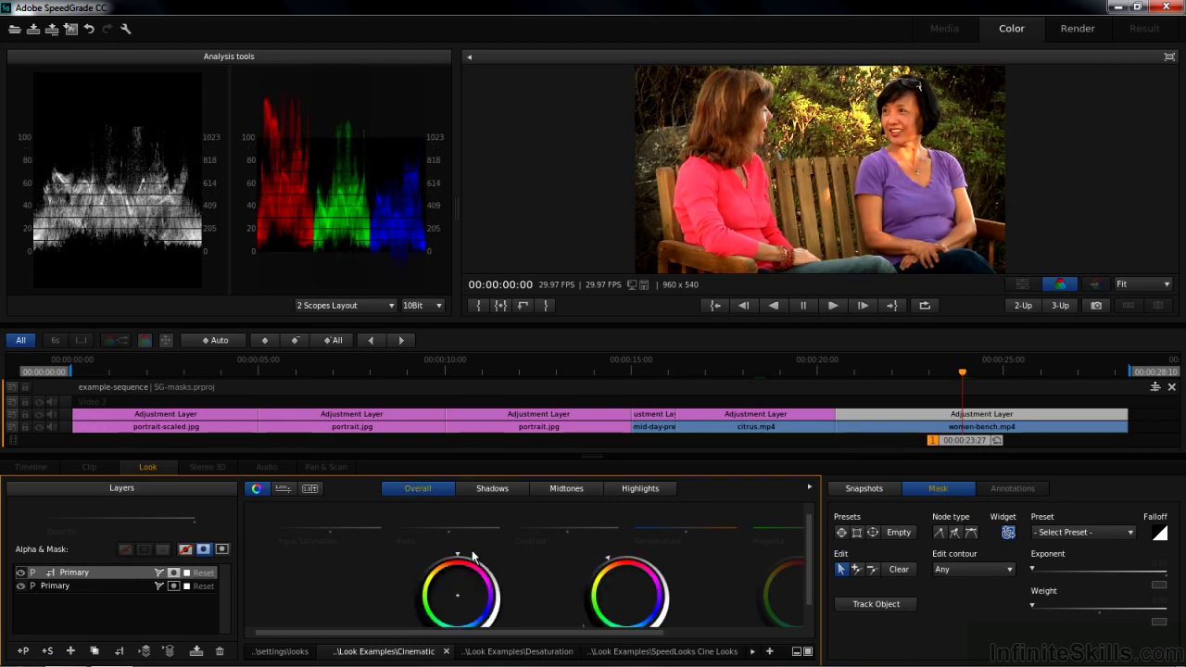
left_click_drag(458, 550, 419, 552)
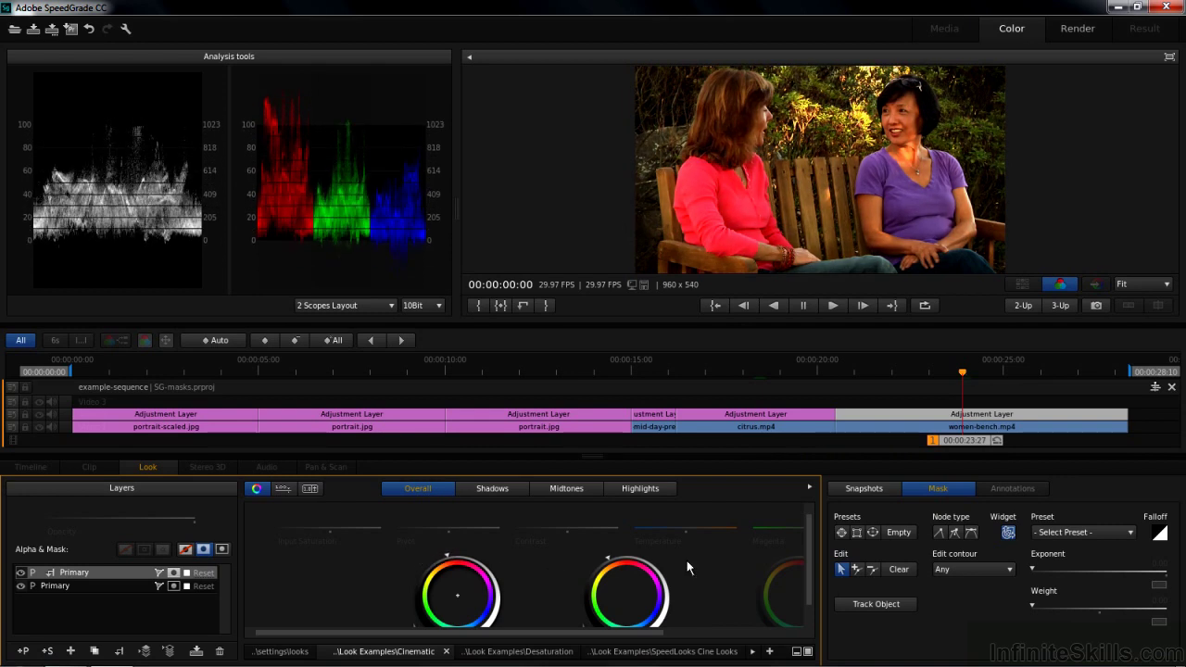
left_click_drag(800, 549, 809, 556)
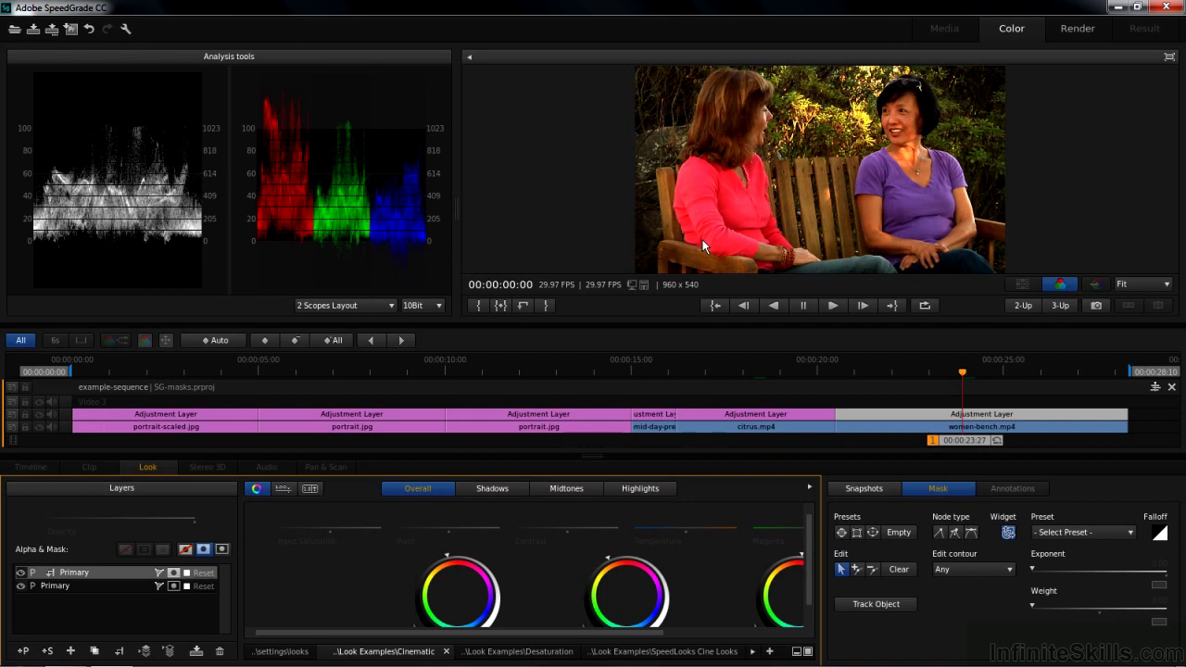
Toggle the visibility of the two Primary layers off and on to compare their grades, ending with the lower layer selected
left_click(22, 582)
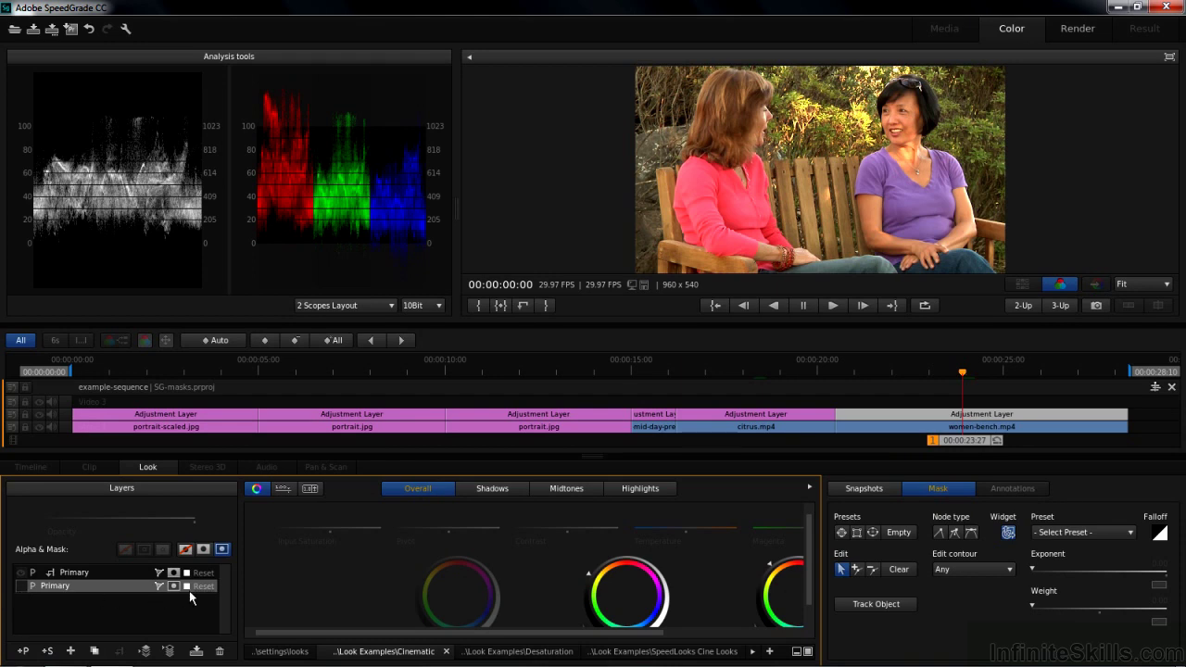
left_click(20, 587)
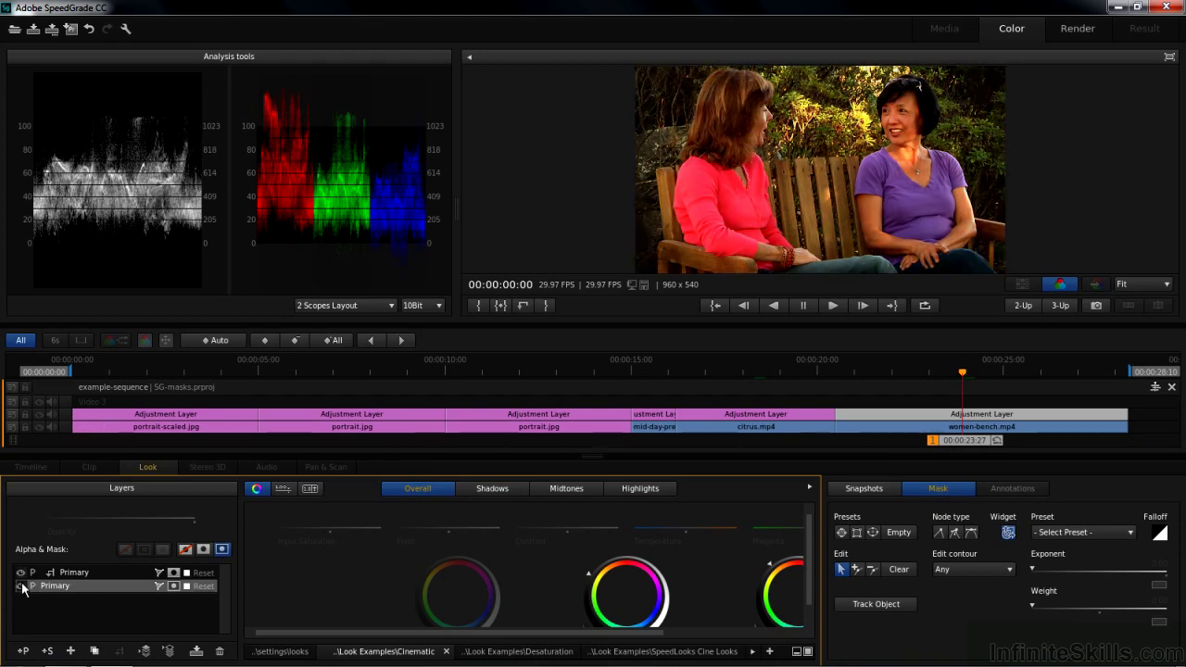
left_click(22, 578)
left_click(22, 575)
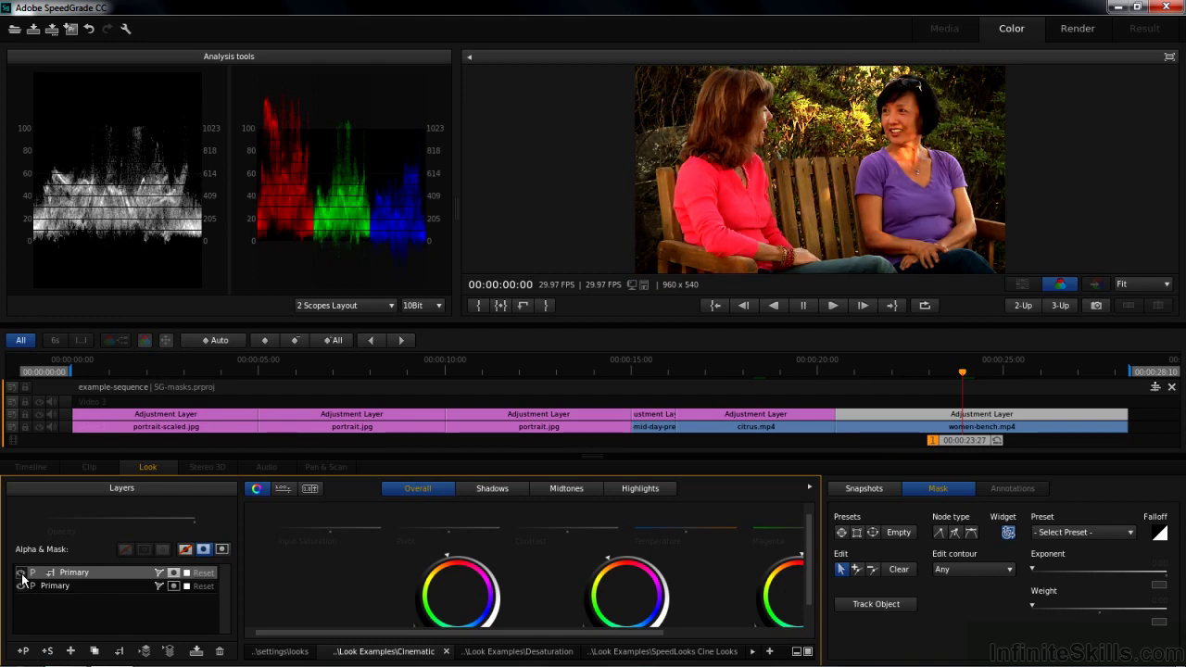
left_click(53, 587)
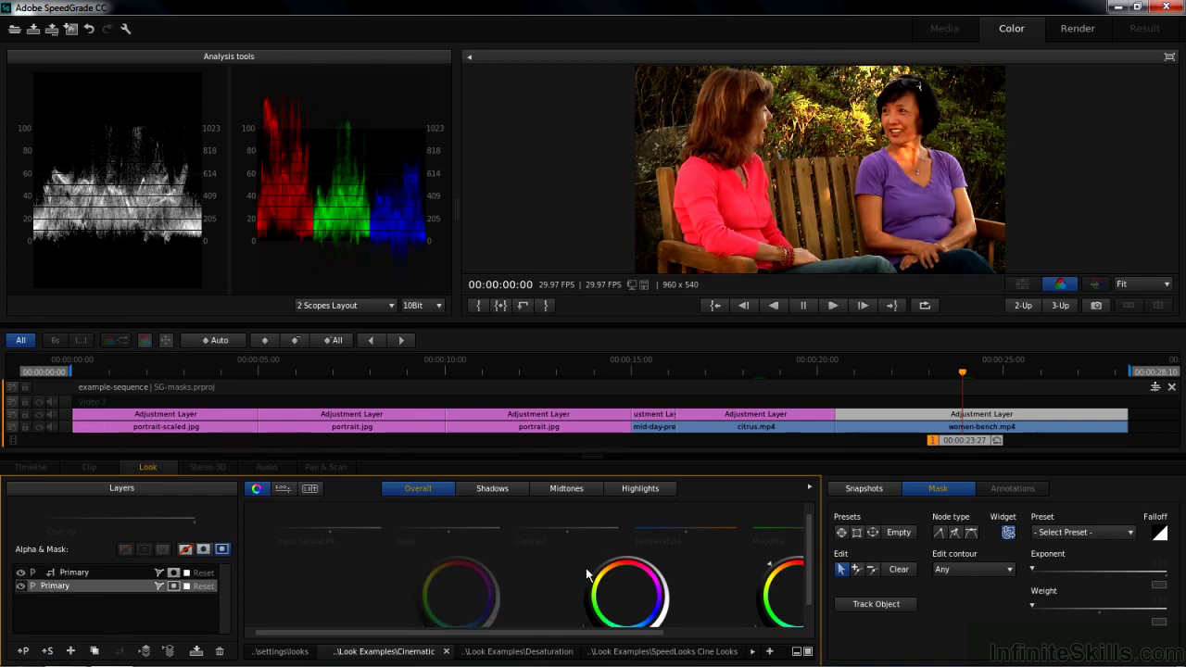